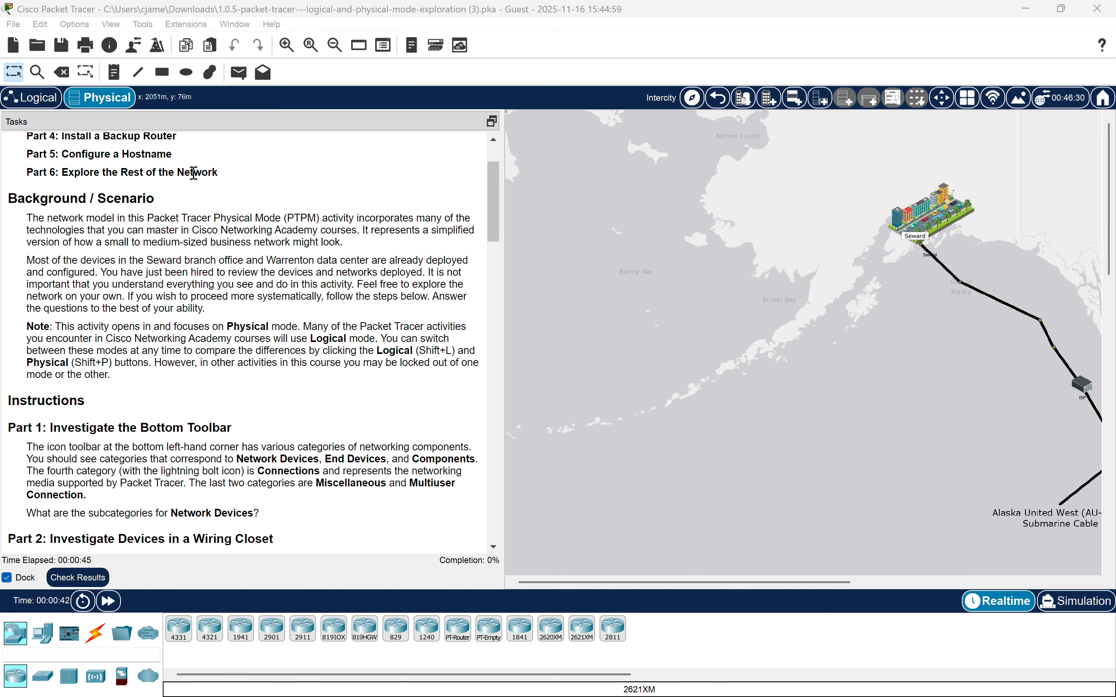
Pan the map around the Seward–Warrenton link and read the background and Part 1–2 activity instructions.
scroll(779, 267, "right", 8)
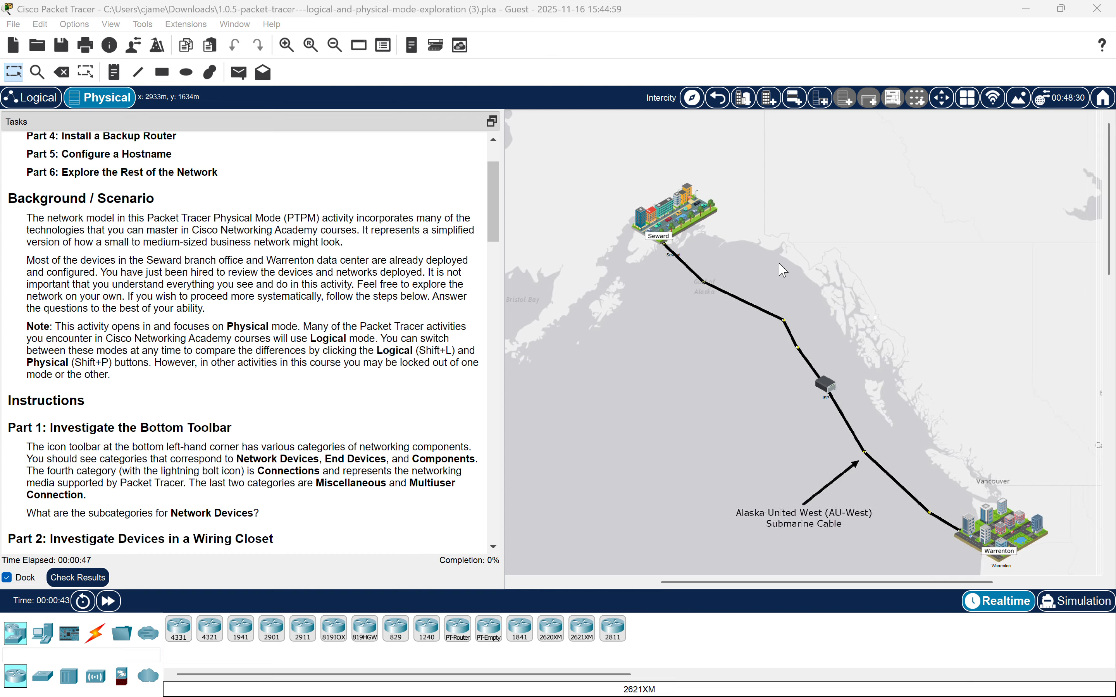
left_click(865, 261)
scroll(865, 261, "down", 1)
scroll(868, 267, "down", 1)
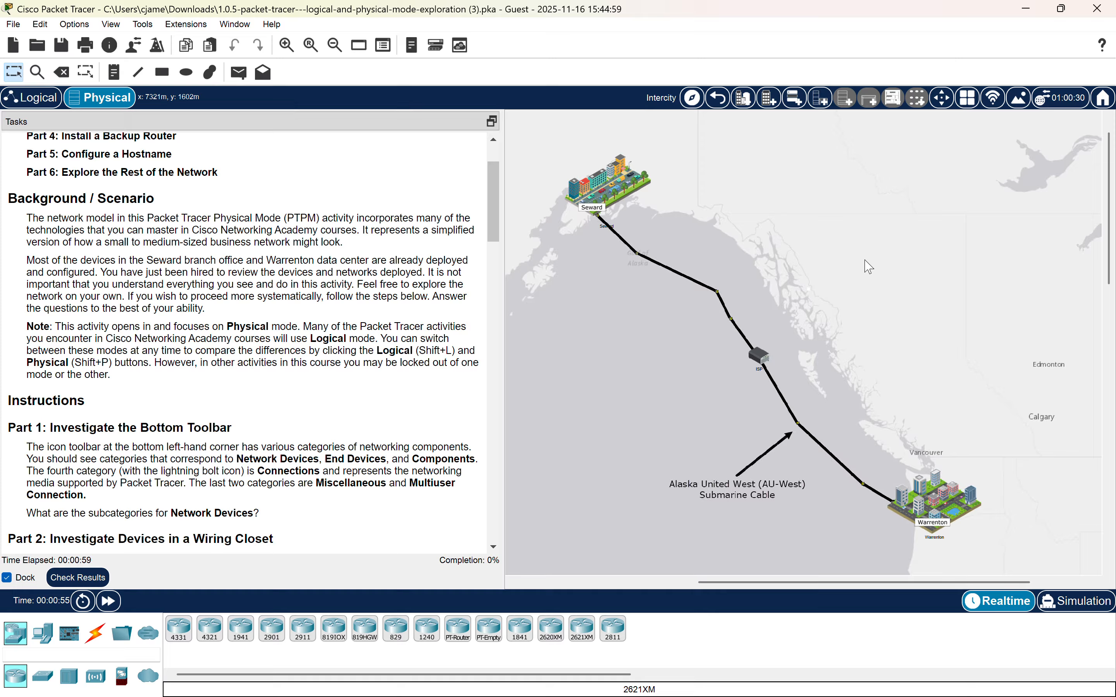
scroll(279, 286, "down", 1)
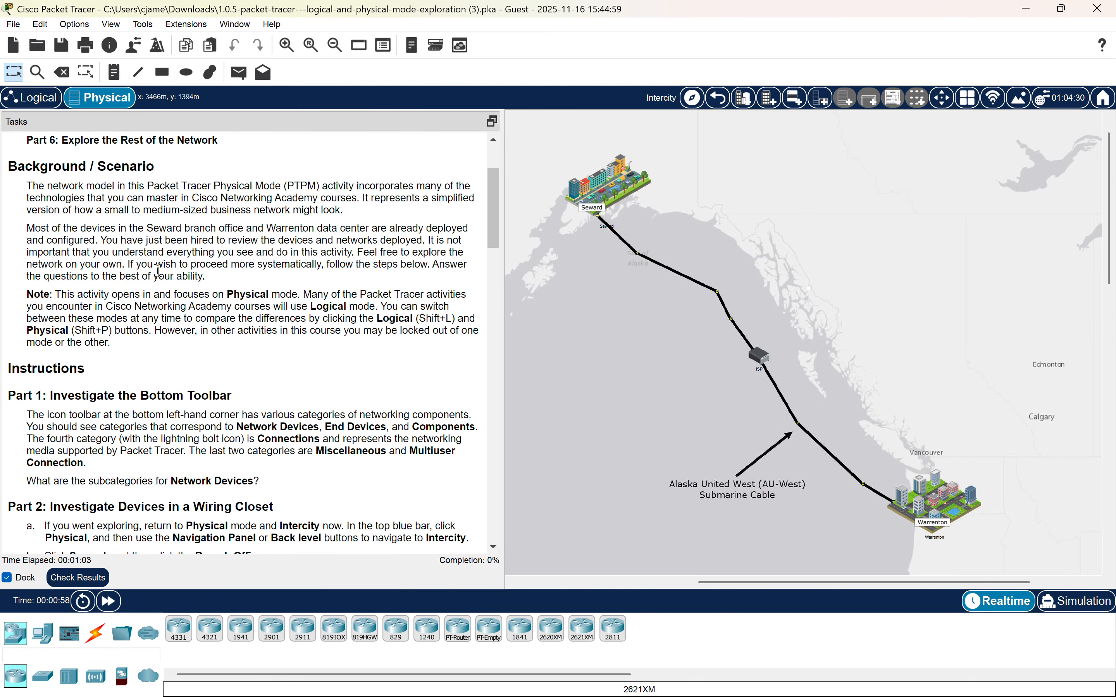
scroll(322, 285, "down", 1)
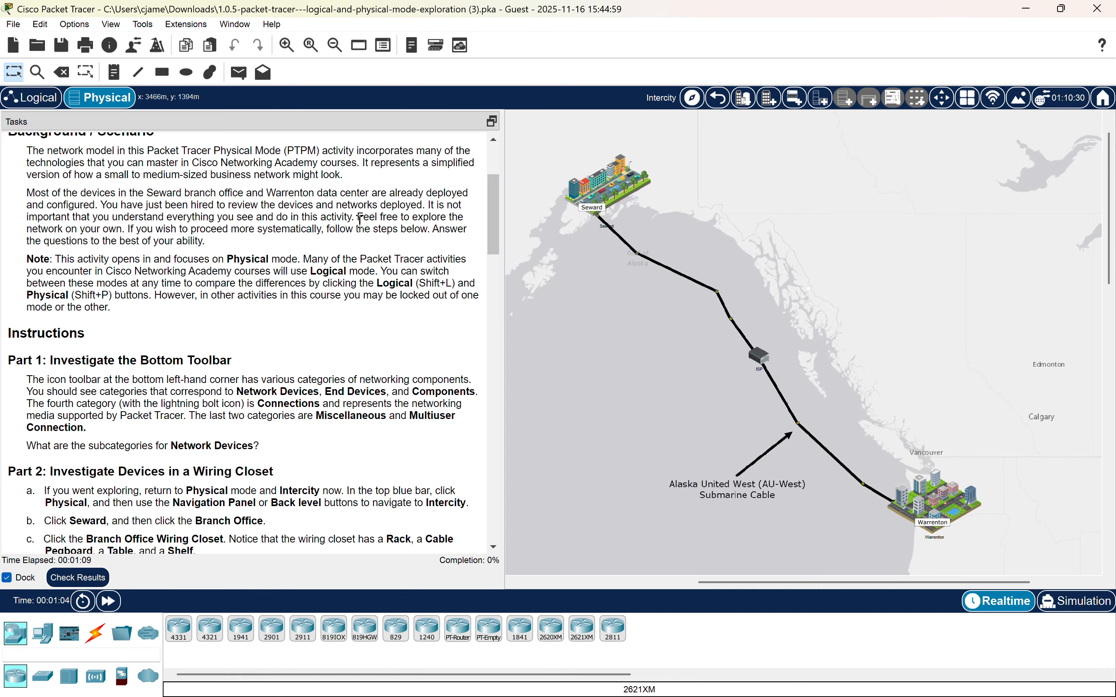
scroll(360, 220, "down", 6)
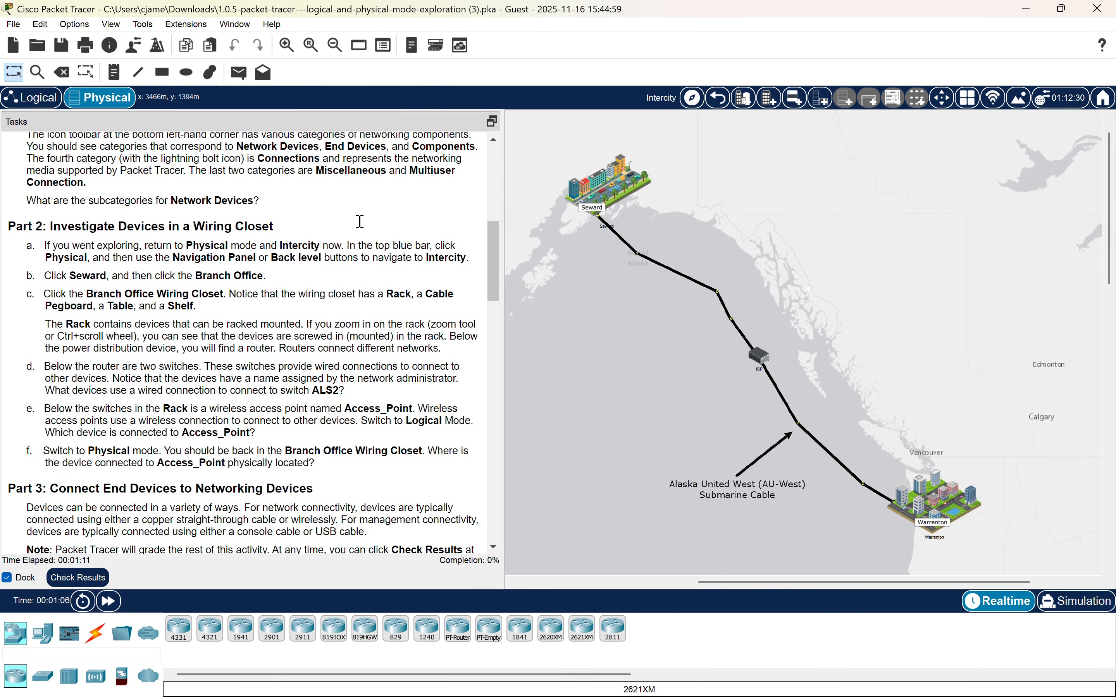
scroll(143, 185, "up", 1)
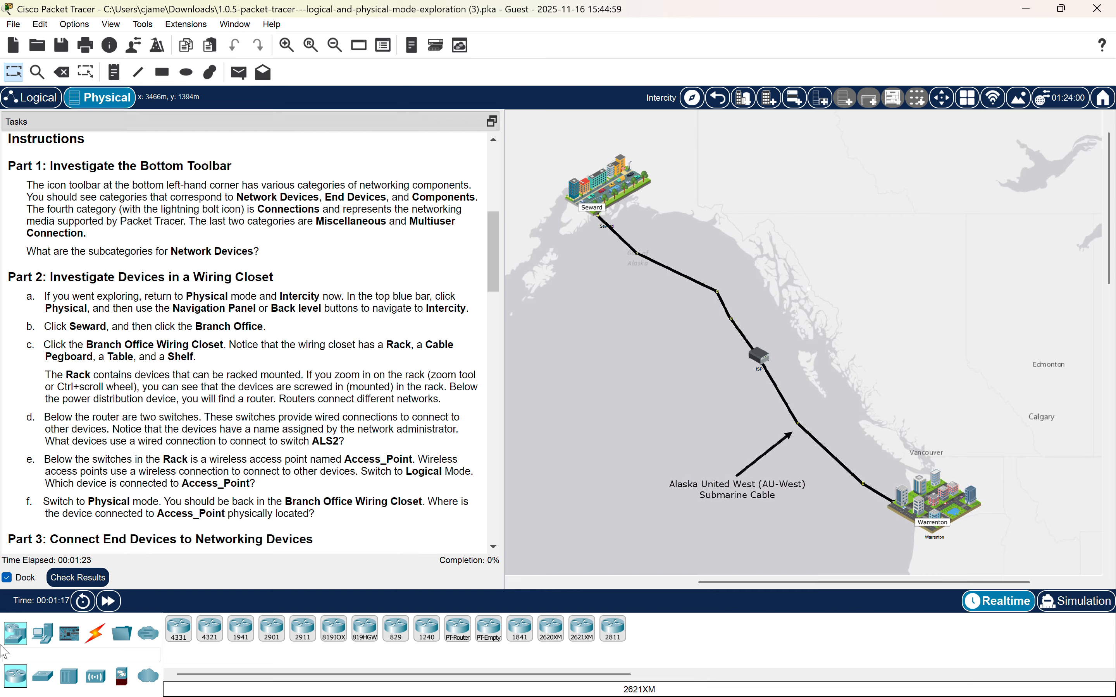
Browse the device categories in the bottom toolbar to find the Network Devices subcategories.
left_click(16, 639)
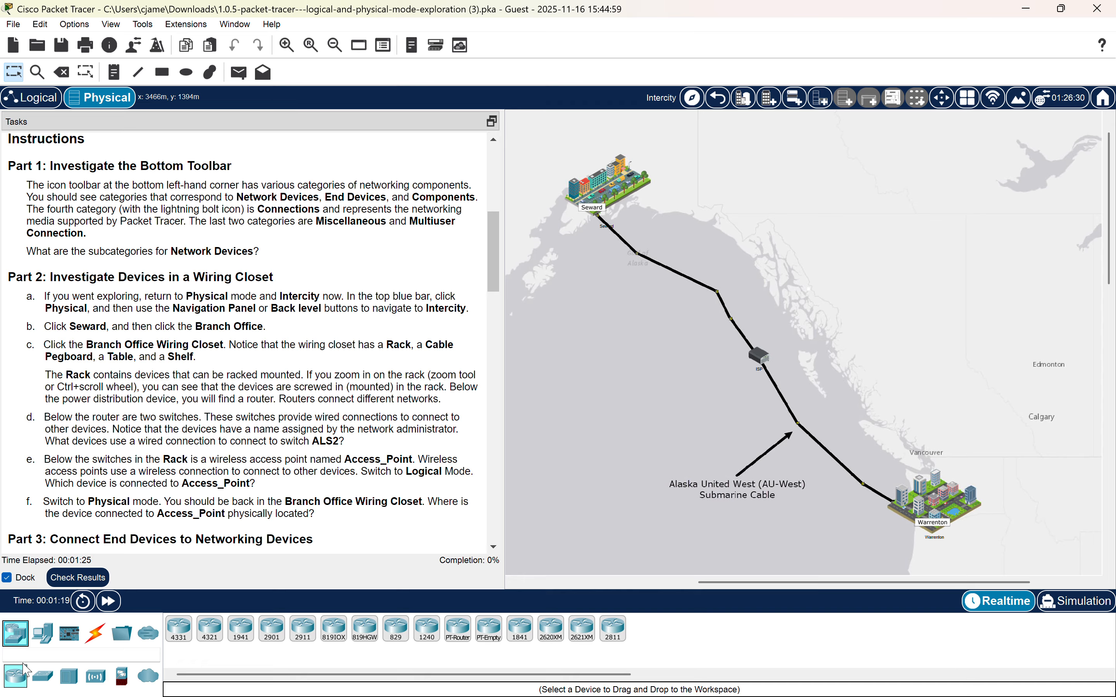
left_click(42, 633)
left_click(14, 639)
double_click(99, 253)
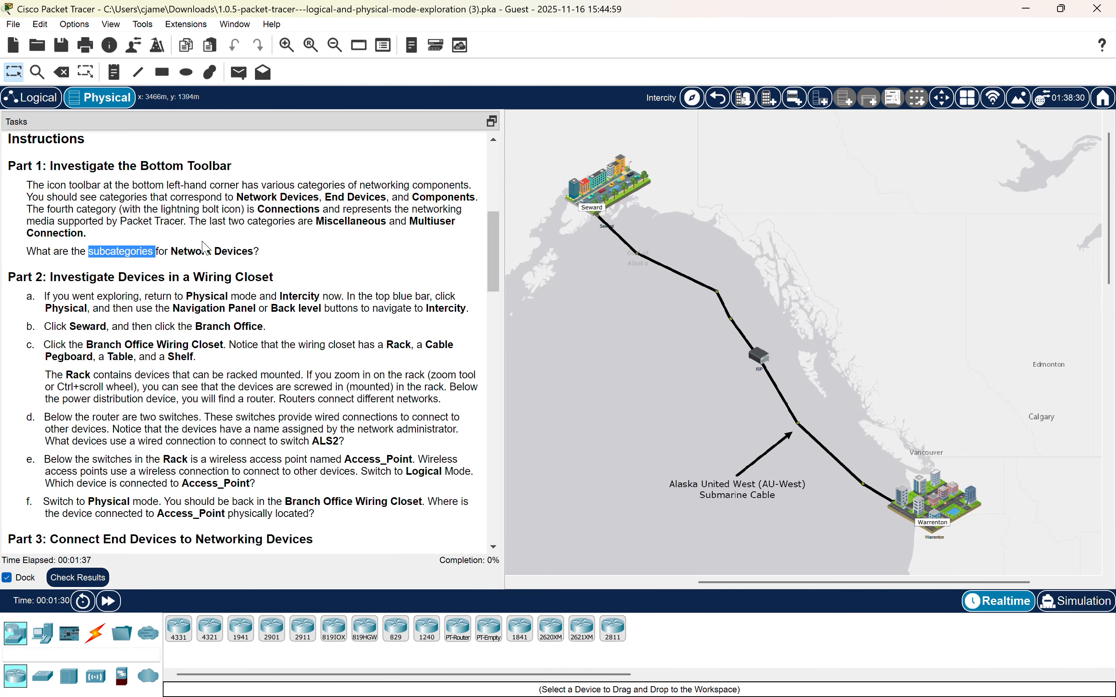
left_click(190, 254)
scroll(254, 349, "down", 5)
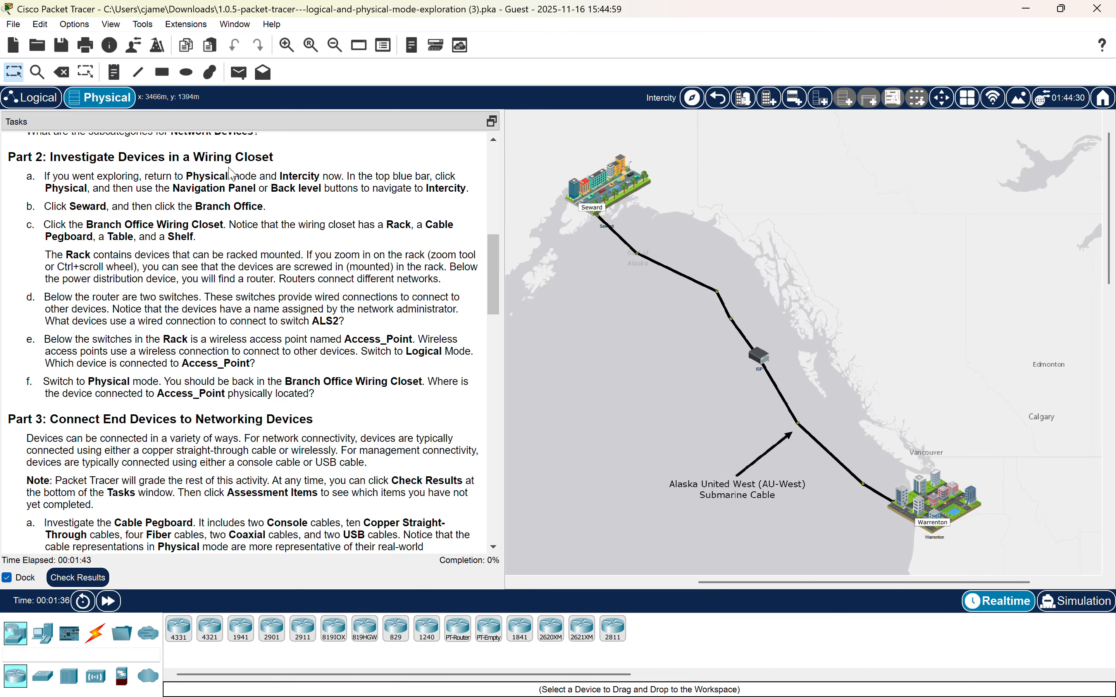
scroll(226, 175, "down", 1)
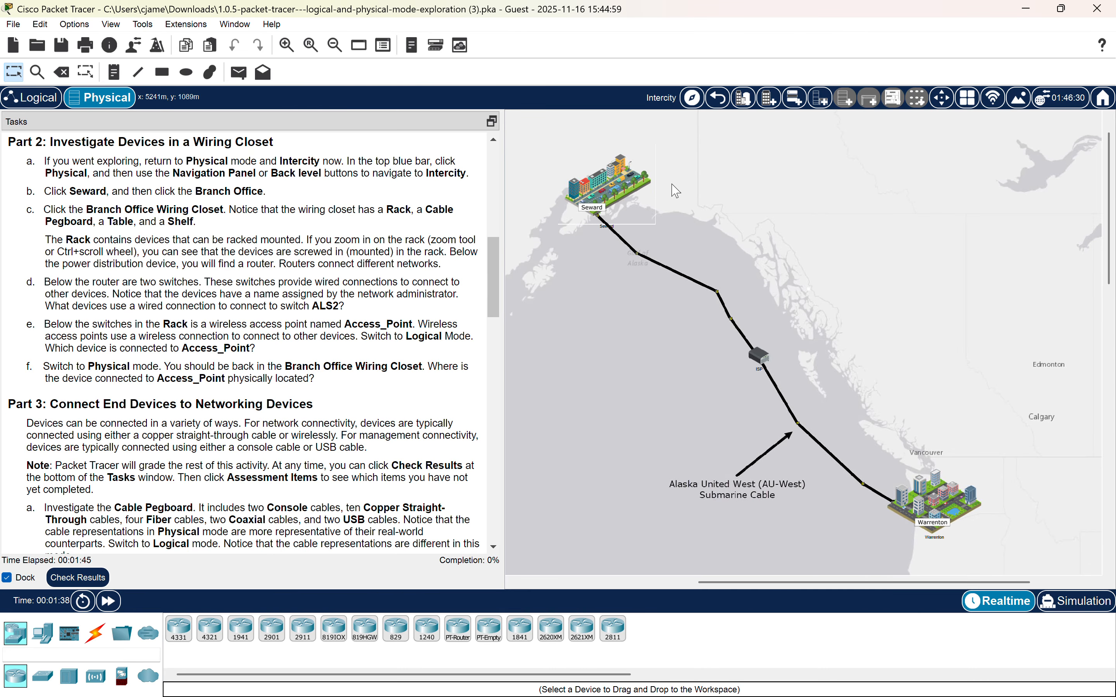
Navigate from the map into Seward, then the Branch Office, then the Branch Office Wiring Closet.
left_click(616, 194)
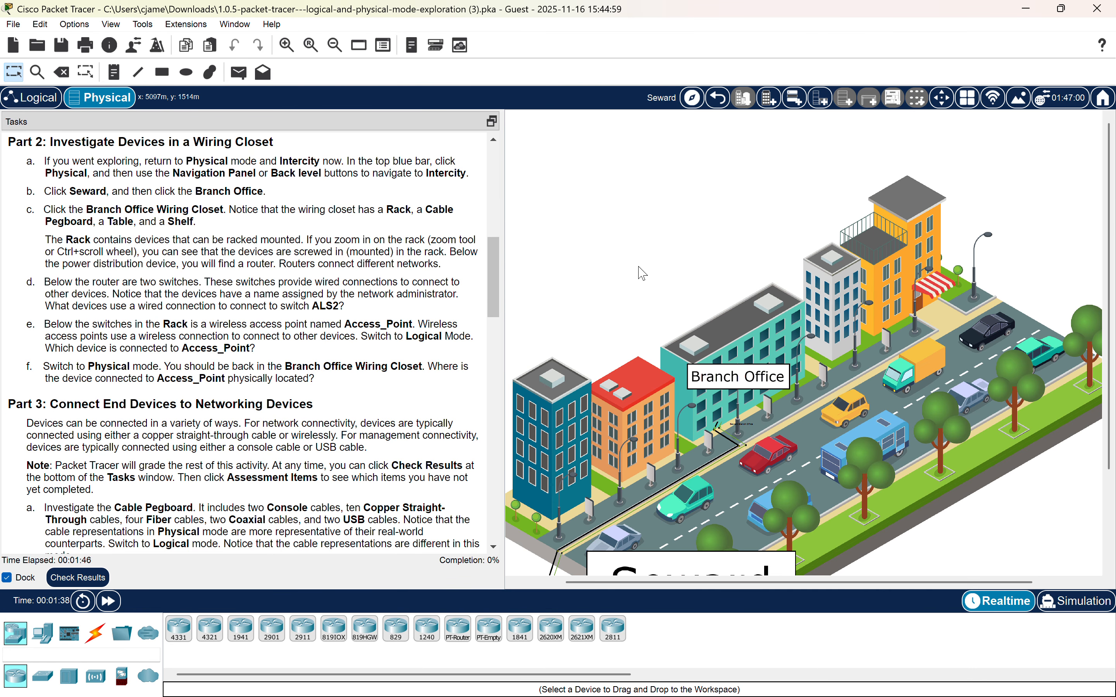
left_click(742, 370)
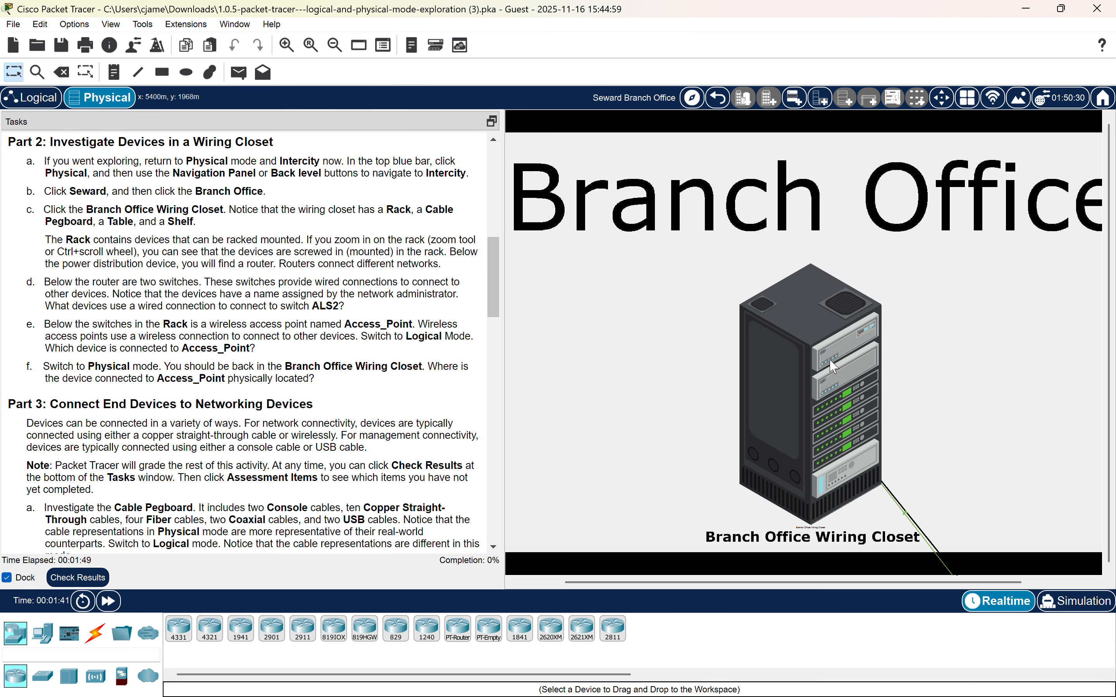
left_click(786, 369)
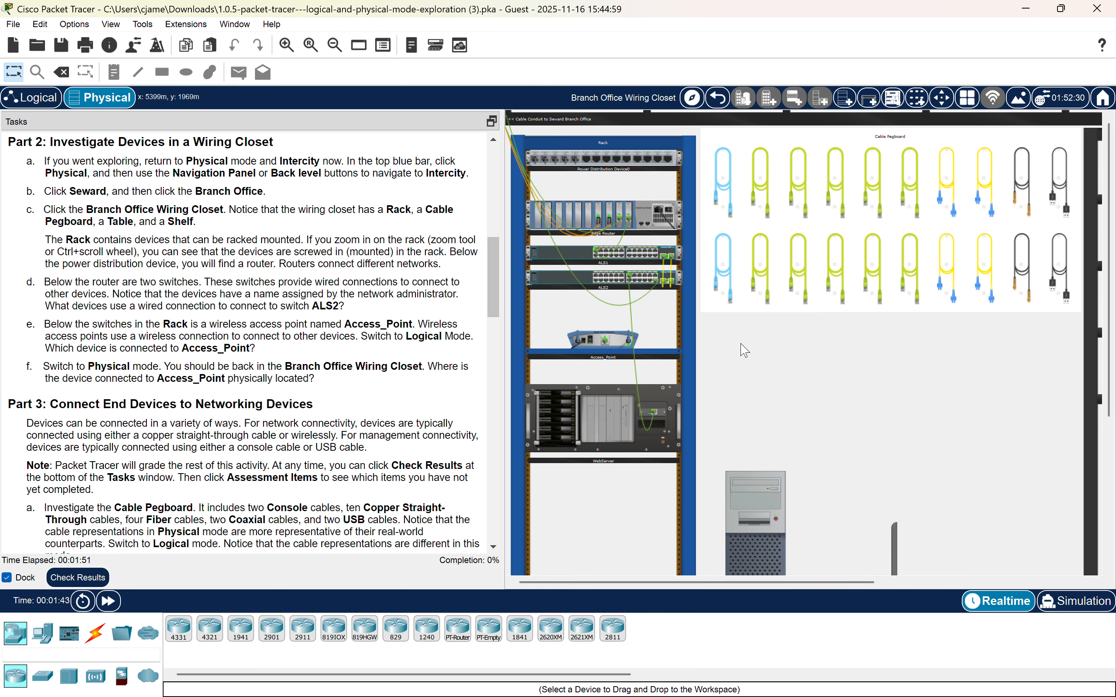
Explore the wiring closet's rack, cable pegboard, table and shelf, and read the Part 3 instructions.
scroll(641, 385, "down", 3)
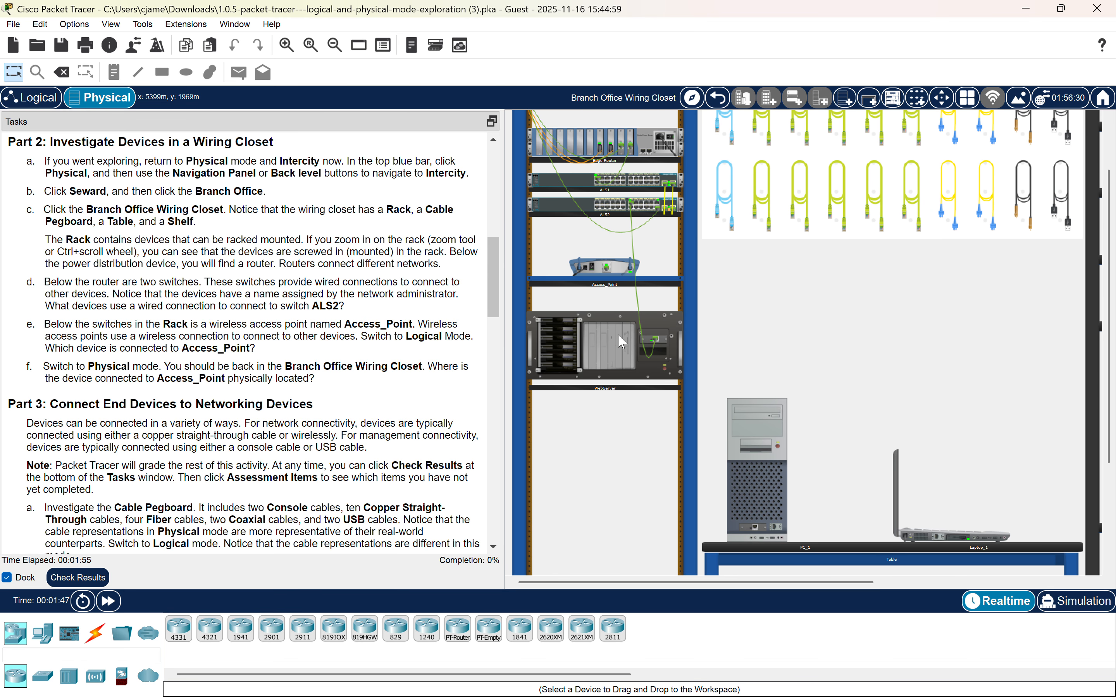
scroll(659, 172, "up", 3)
scroll(643, 228, "down", 5)
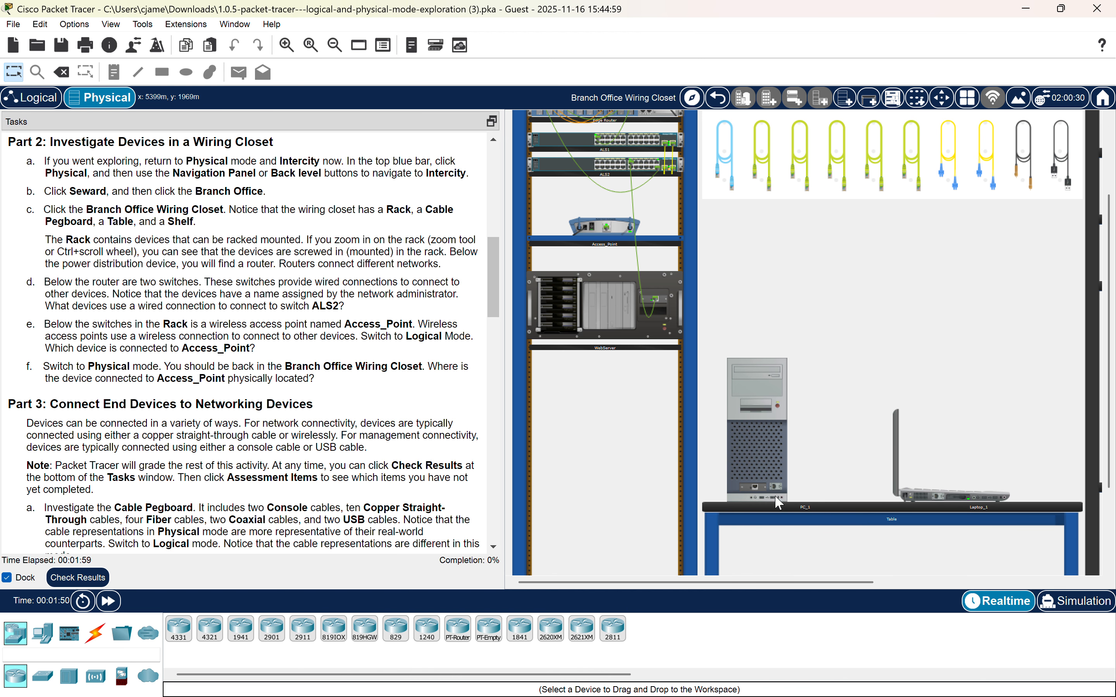
scroll(865, 313, "right", 2)
scroll(865, 313, "right", 15)
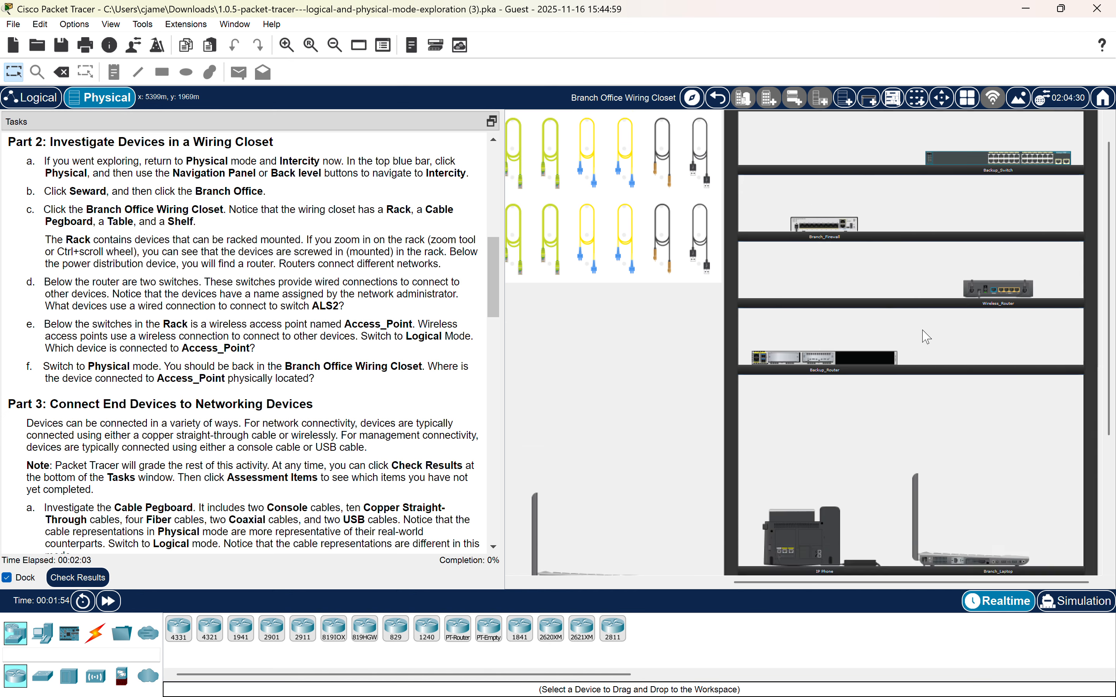
scroll(931, 196, "down", 10)
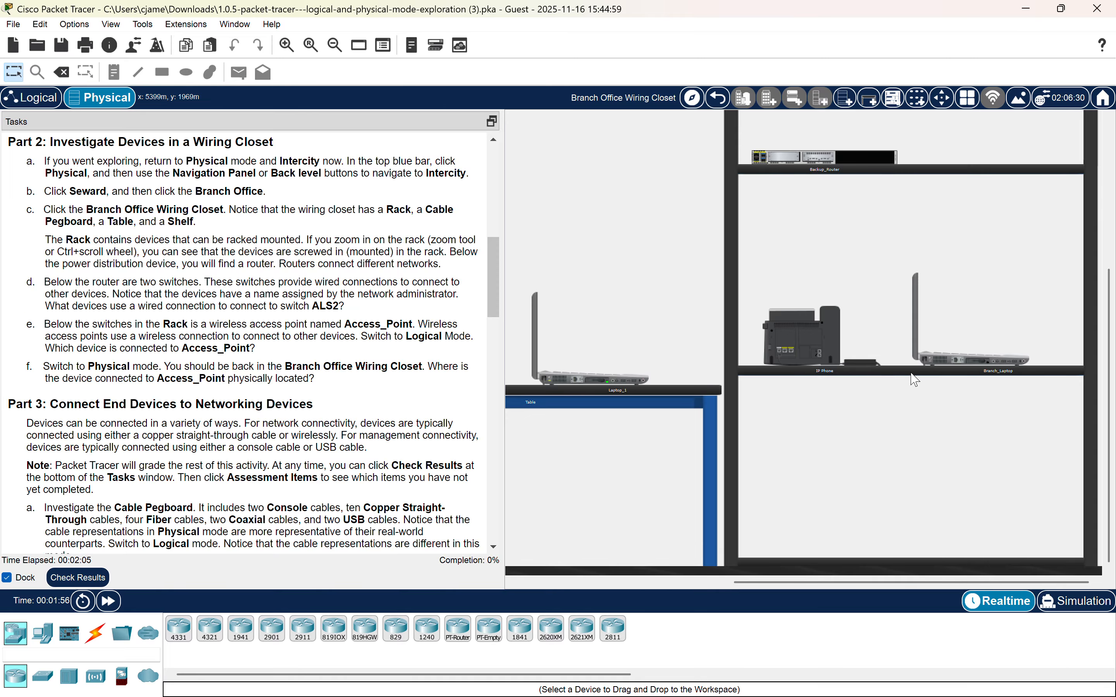
scroll(843, 378, "up", 10)
scroll(844, 378, "left", 15)
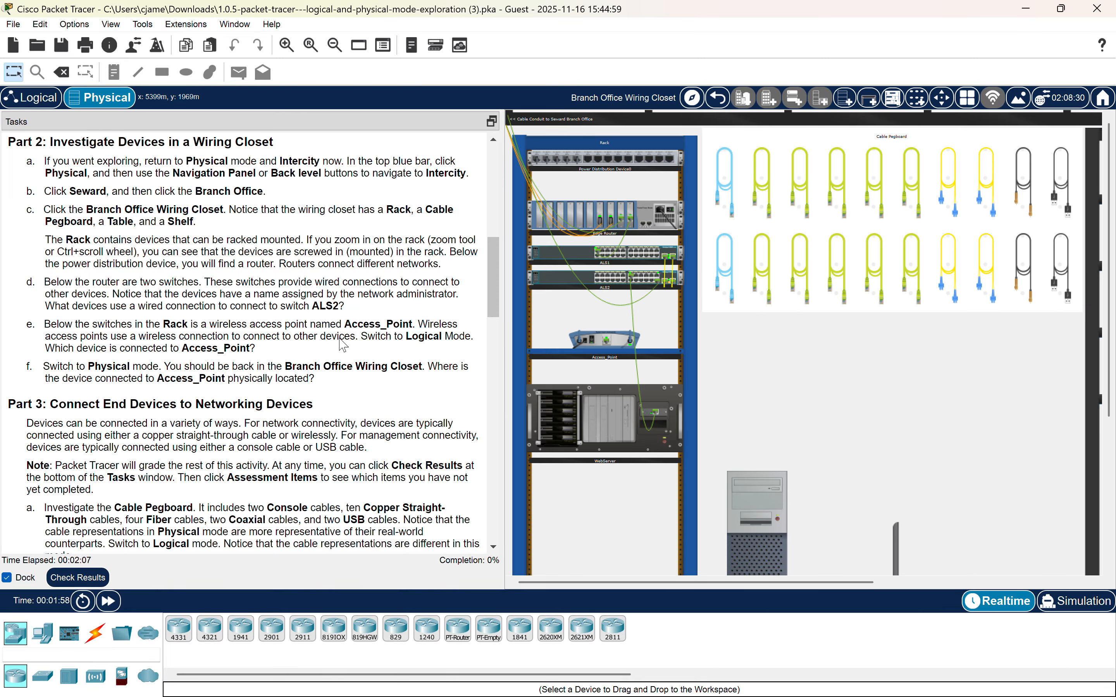
scroll(341, 344, "down", 9)
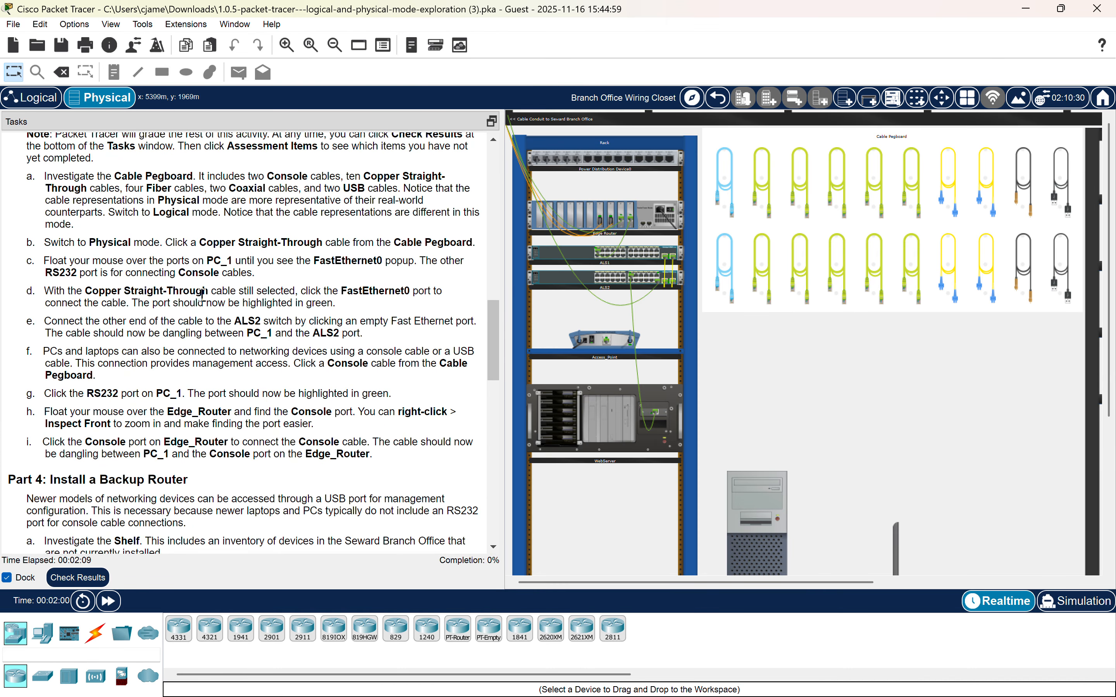
scroll(202, 295, "up", 2)
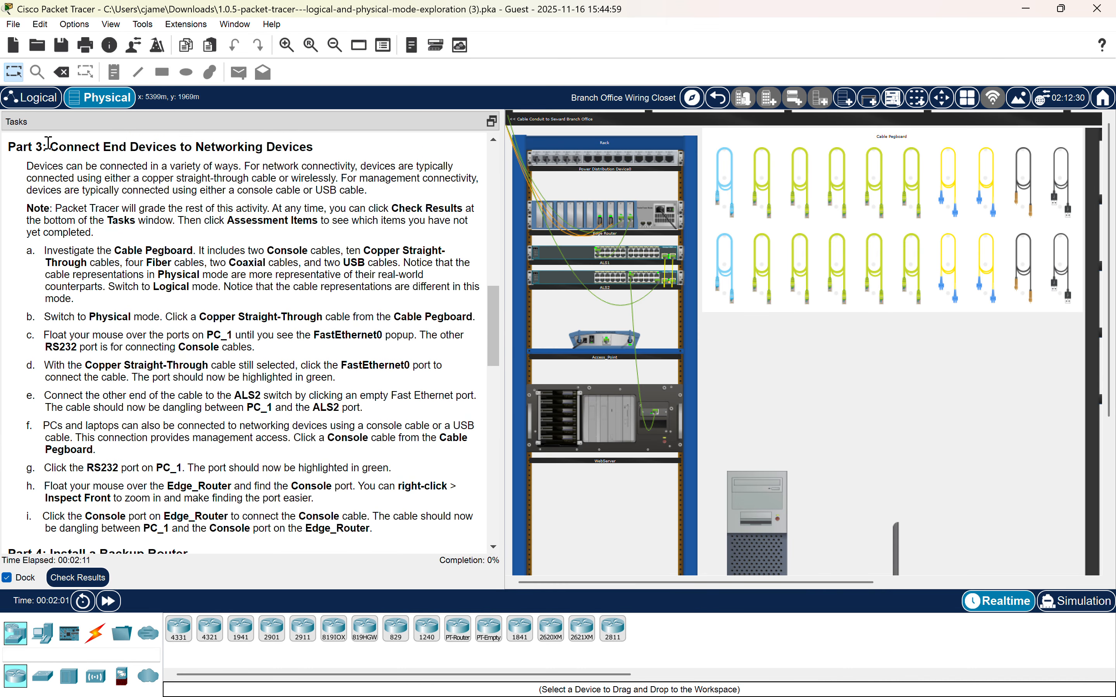
scroll(281, 162, "down", 2)
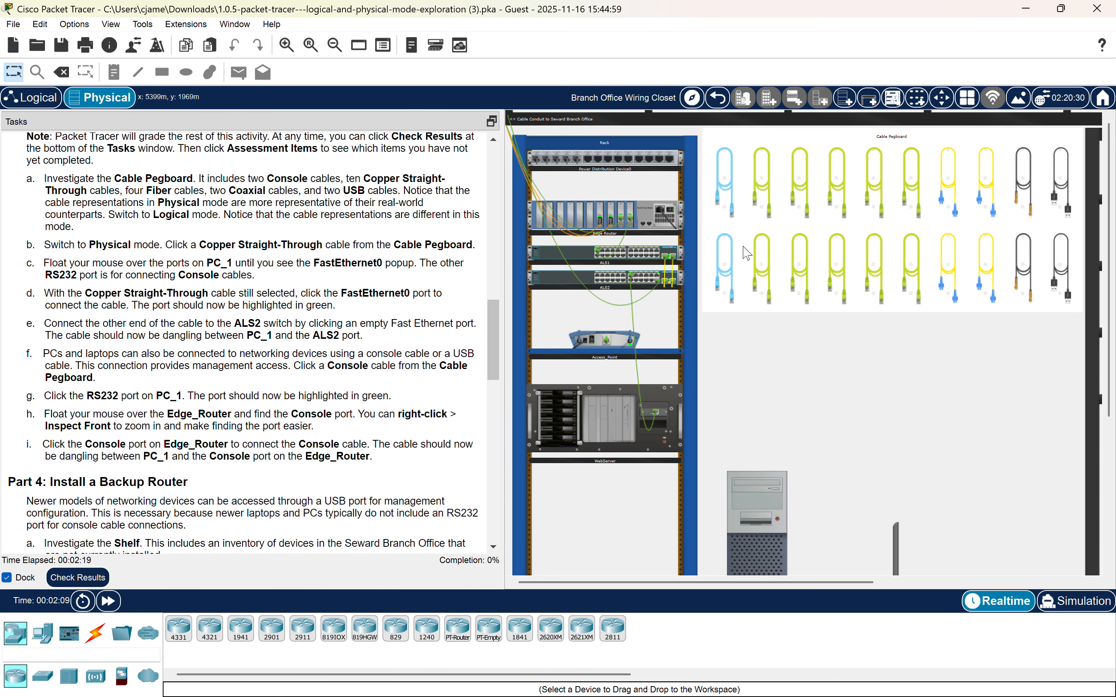
Connect PC_1's FastEthernet0 port to an empty port on switch ALS2 with a copper straight-through cable.
left_click(760, 264)
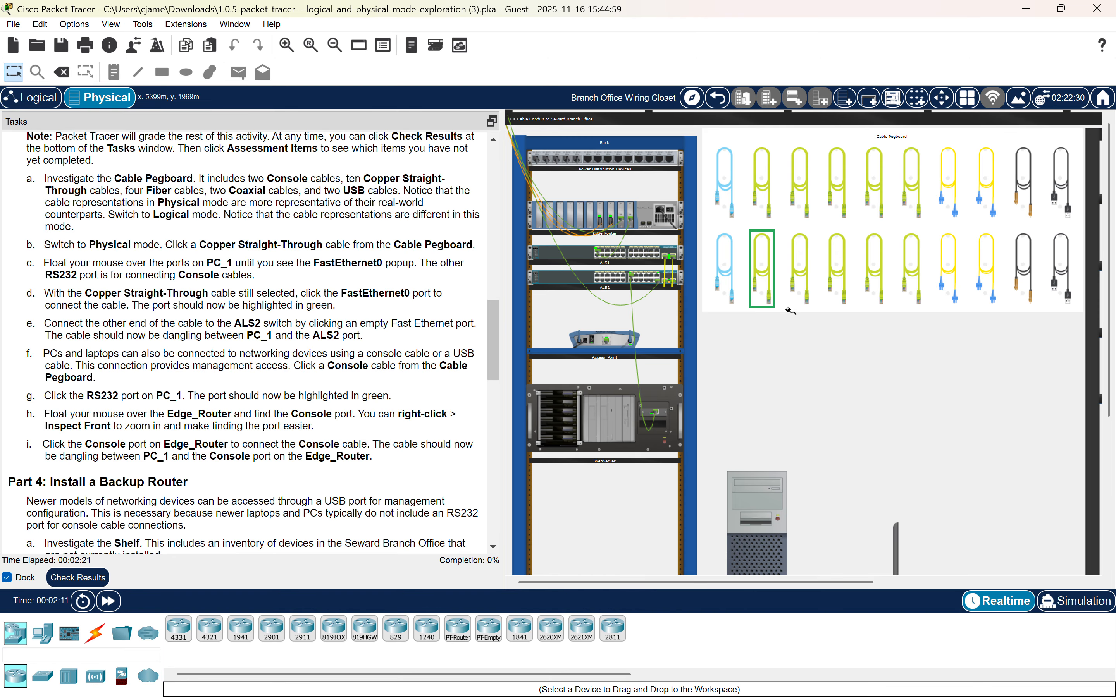
scroll(790, 312, "down", 3)
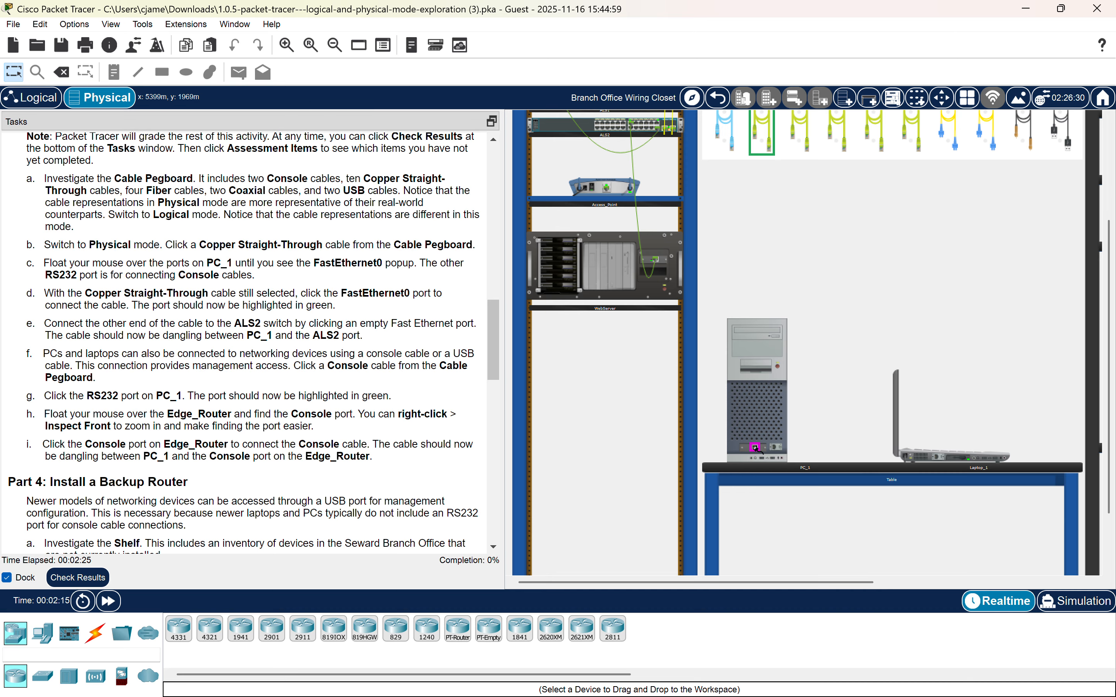
left_click(754, 447)
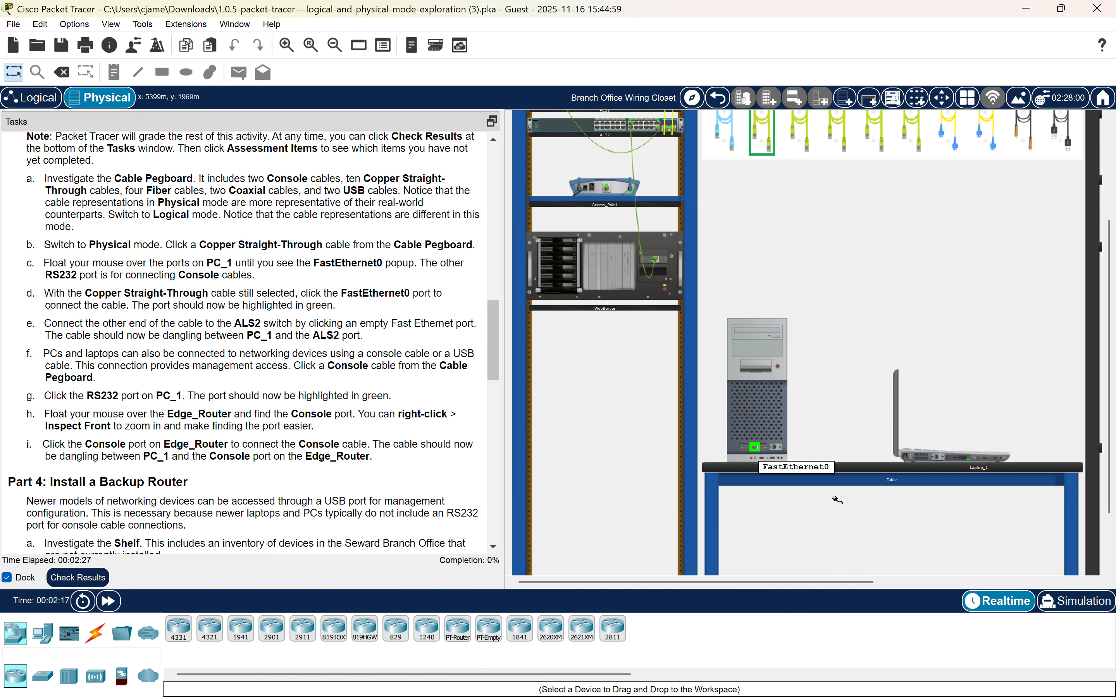
scroll(670, 267, "up", 3)
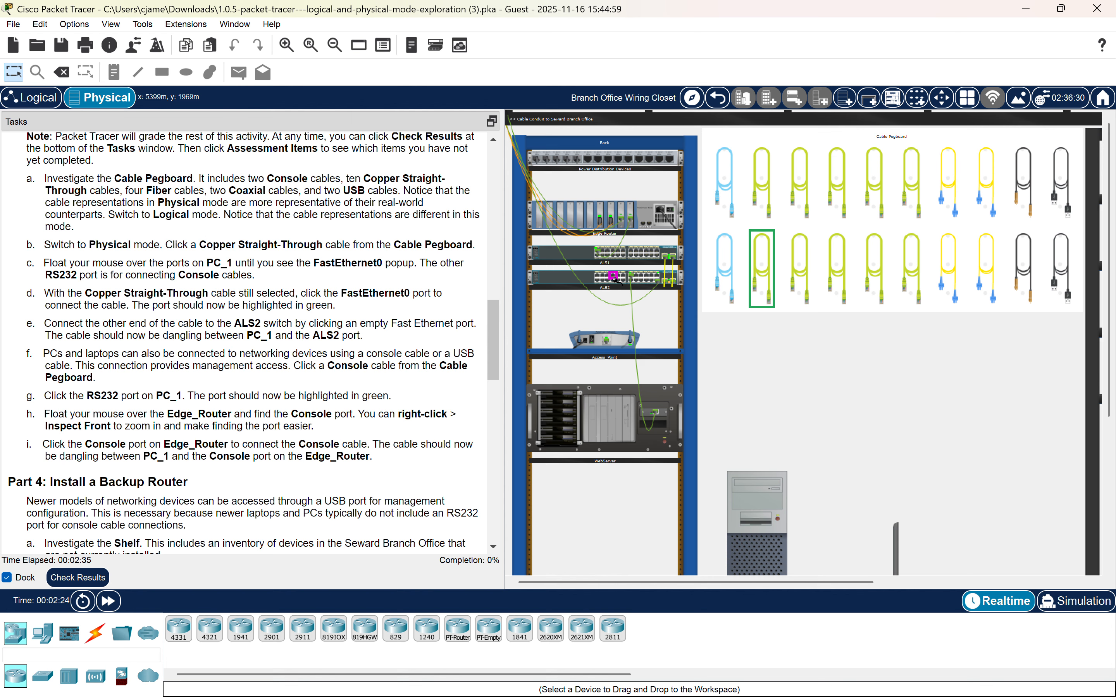
left_click(597, 277)
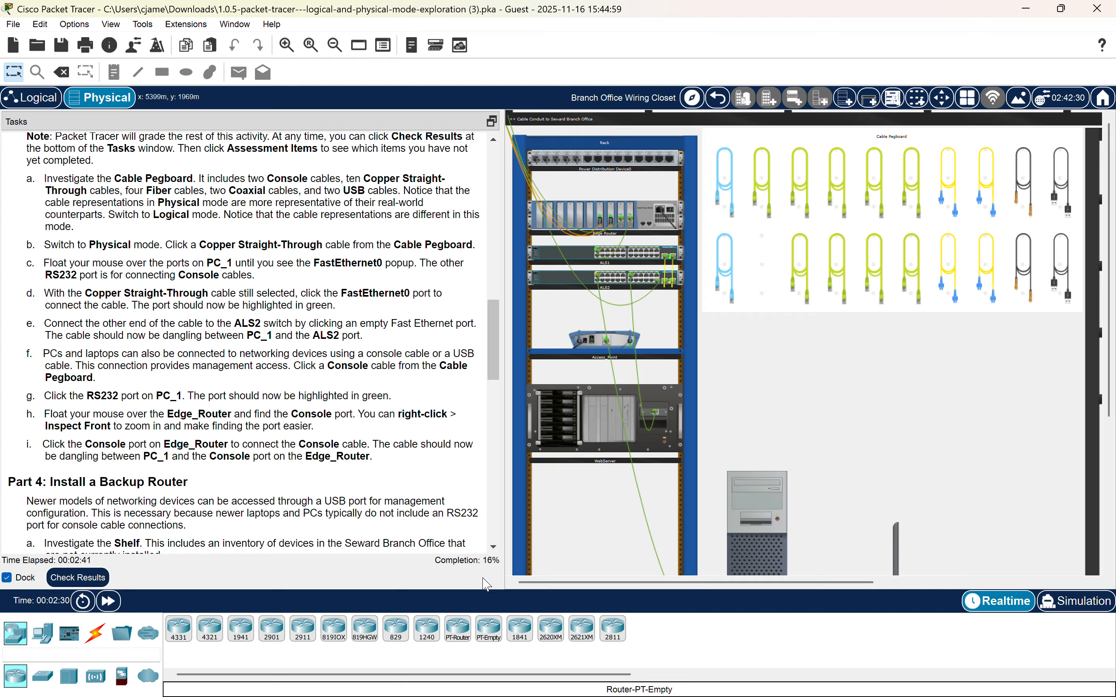
Connect a console cable from PC_1's RS232 port to the Console port on Edge_Router.
scroll(355, 350, "down", 3)
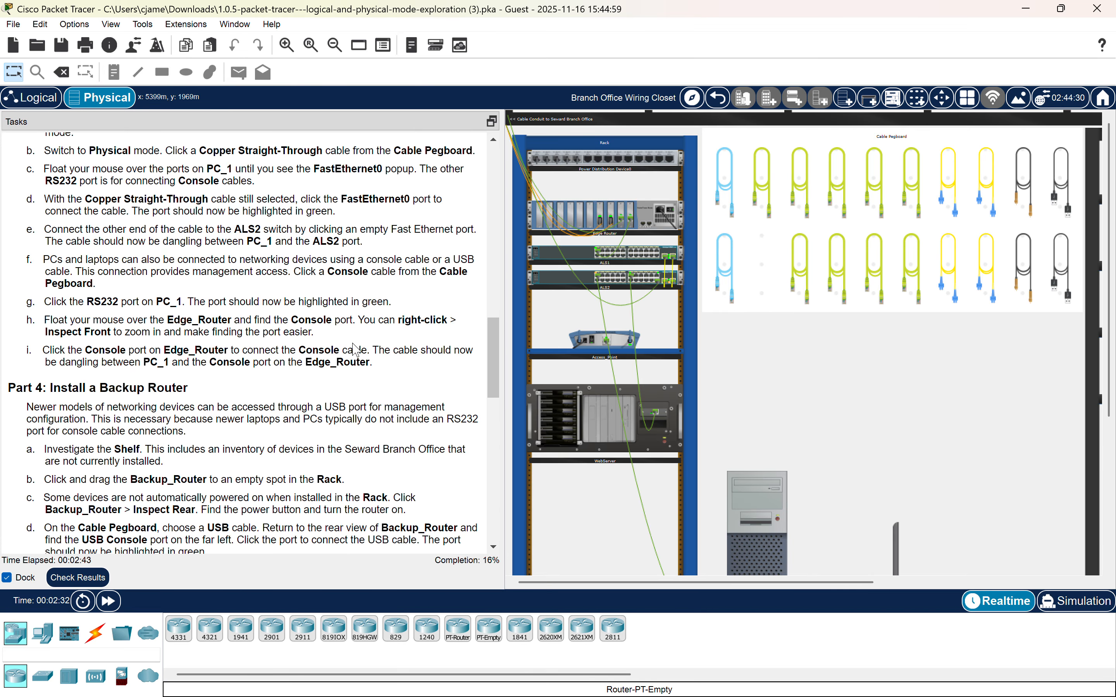
scroll(355, 350, "down", 1)
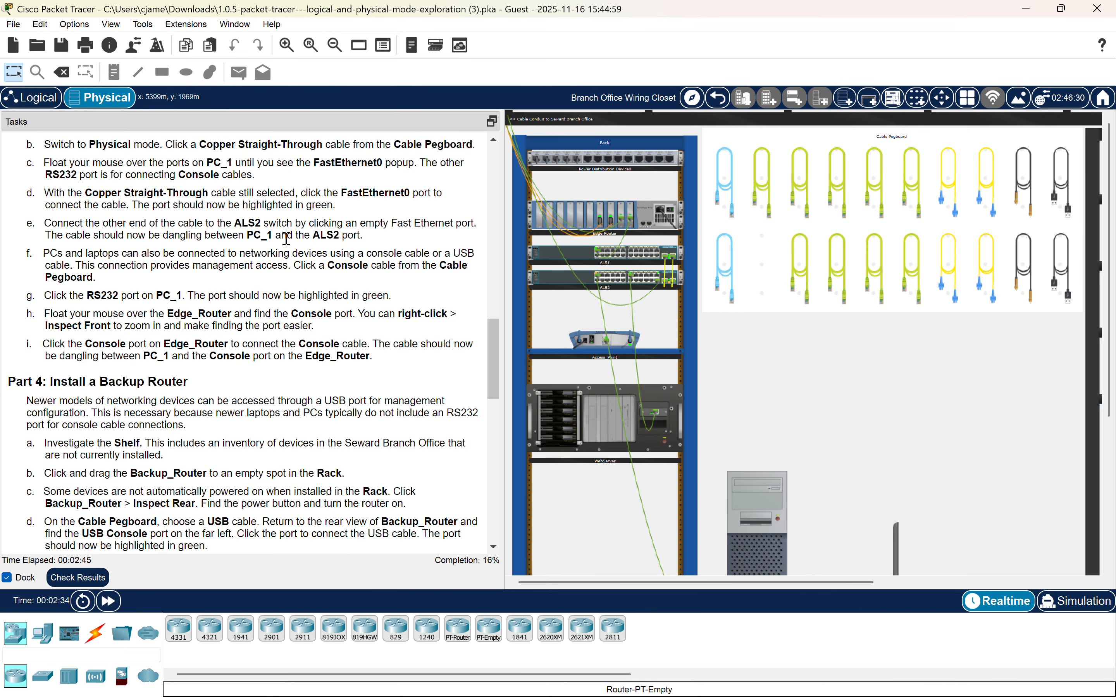
scroll(107, 254, "down", 1)
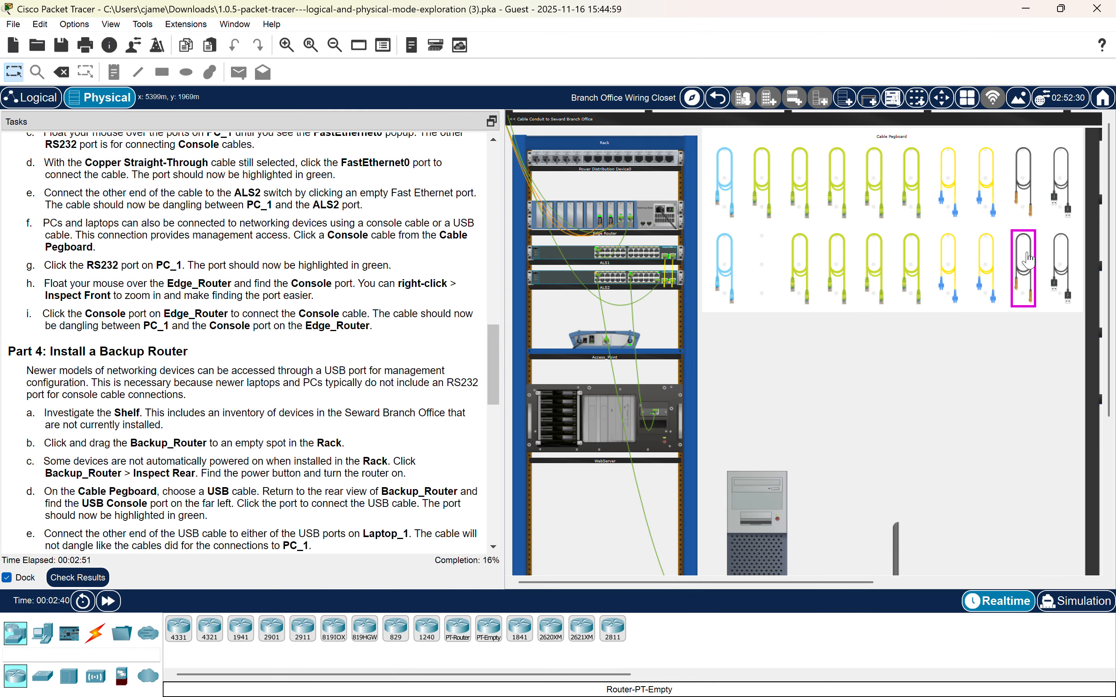
left_click(724, 266)
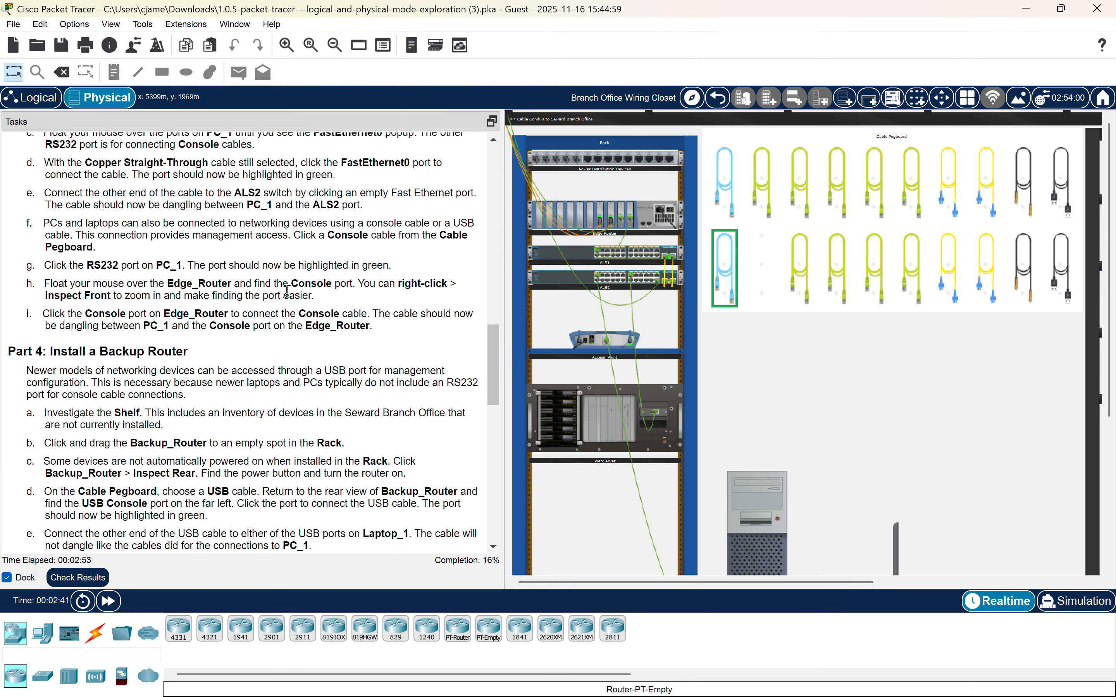
scroll(731, 453, "down", 2)
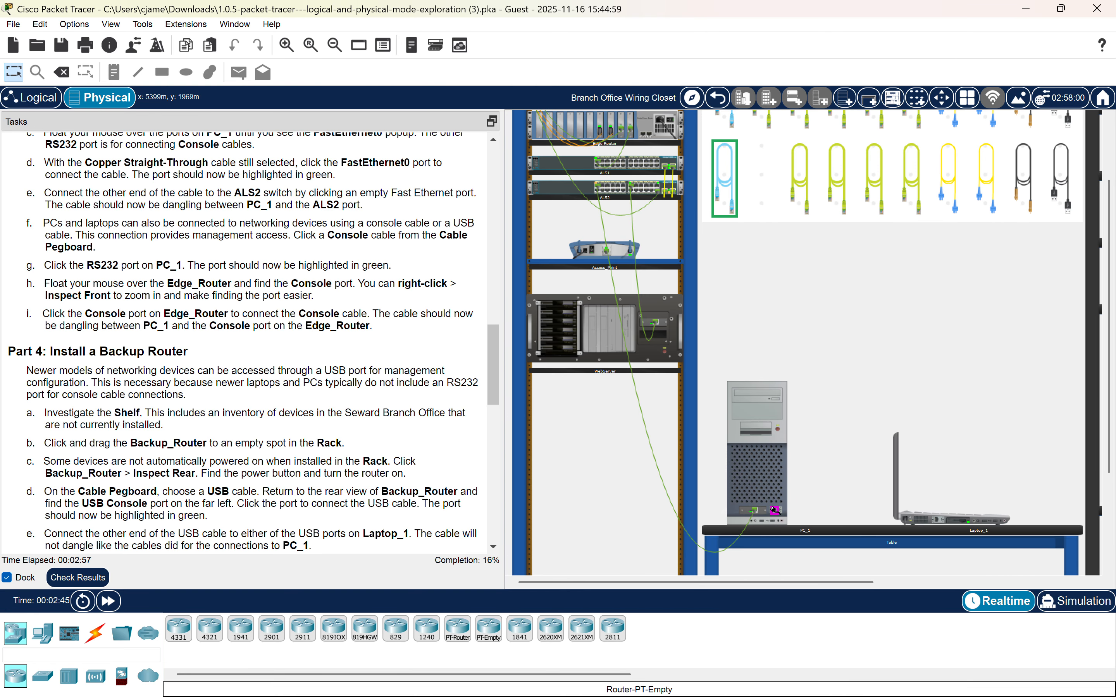
left_click(774, 510)
scroll(765, 432, "up", 2)
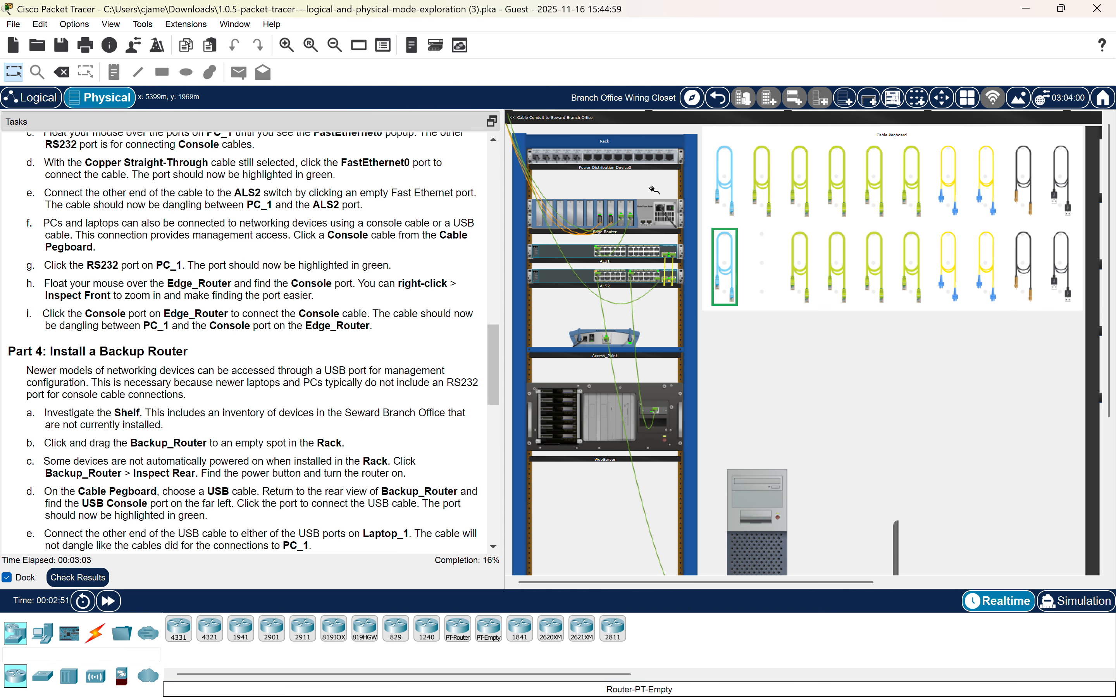
left_click(645, 223)
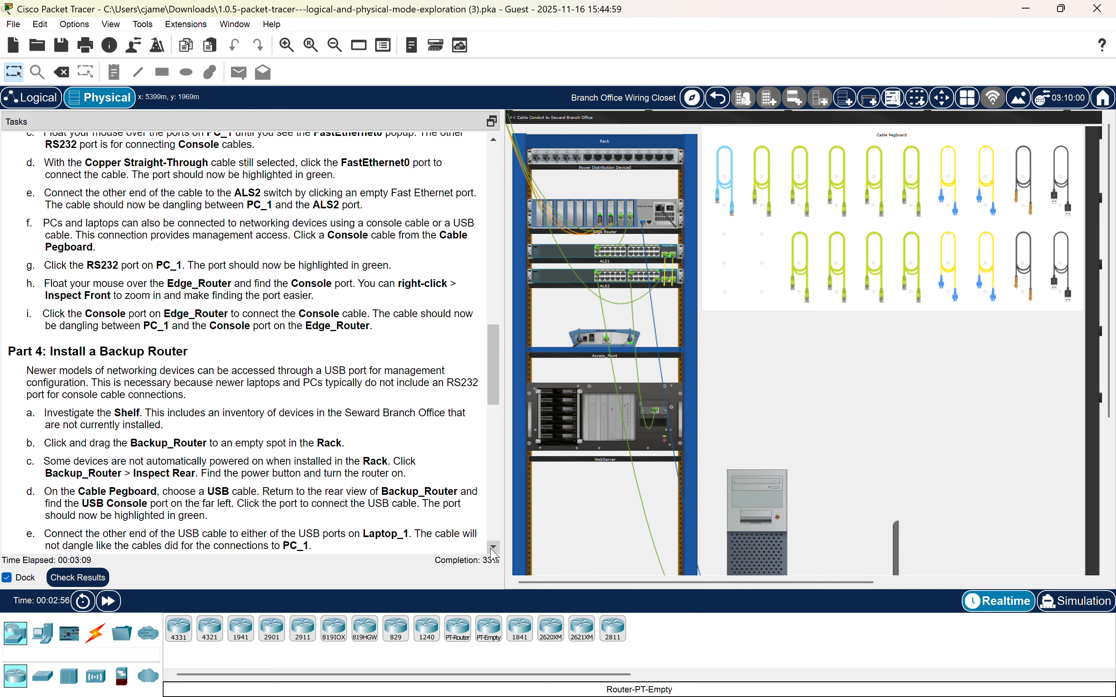
scroll(366, 256, "down", 2)
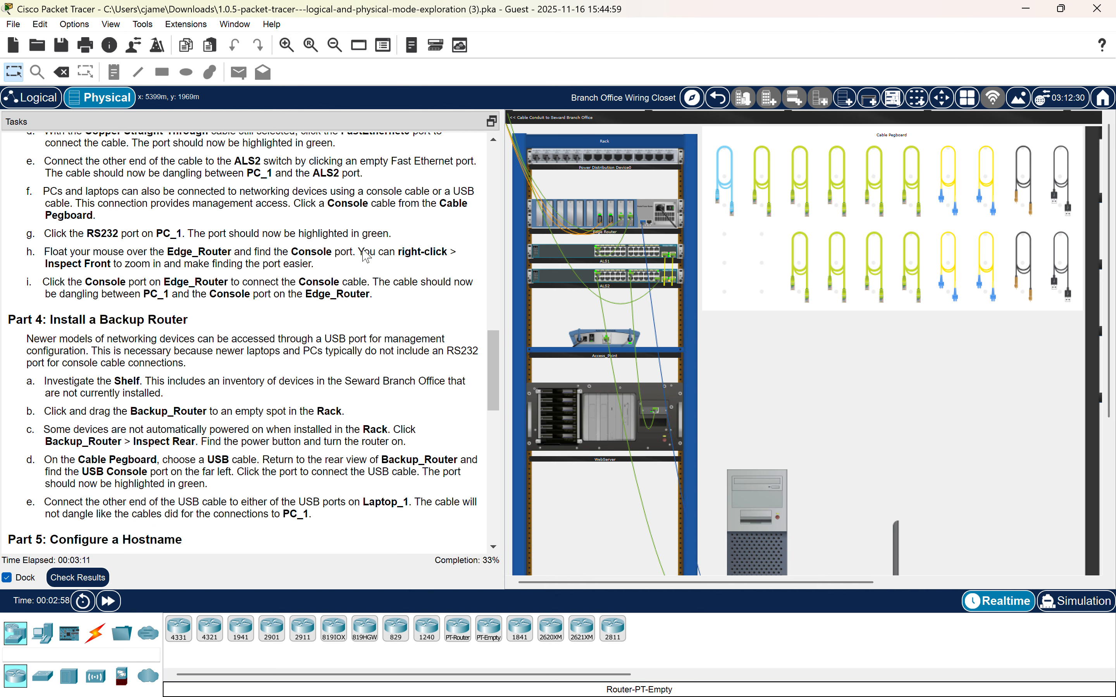
scroll(391, 305, "down", 2)
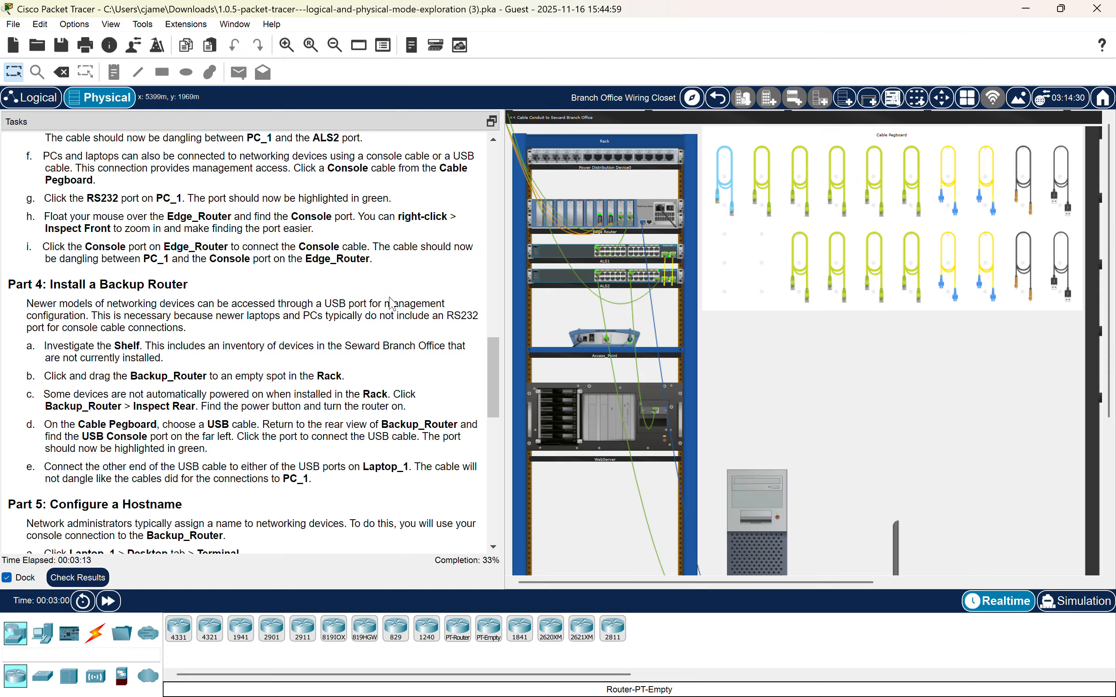
Read the Part 4 instructions and investigate the devices stored on the Shelf.
scroll(391, 304, "down", 6)
scroll(179, 189, "up", 2)
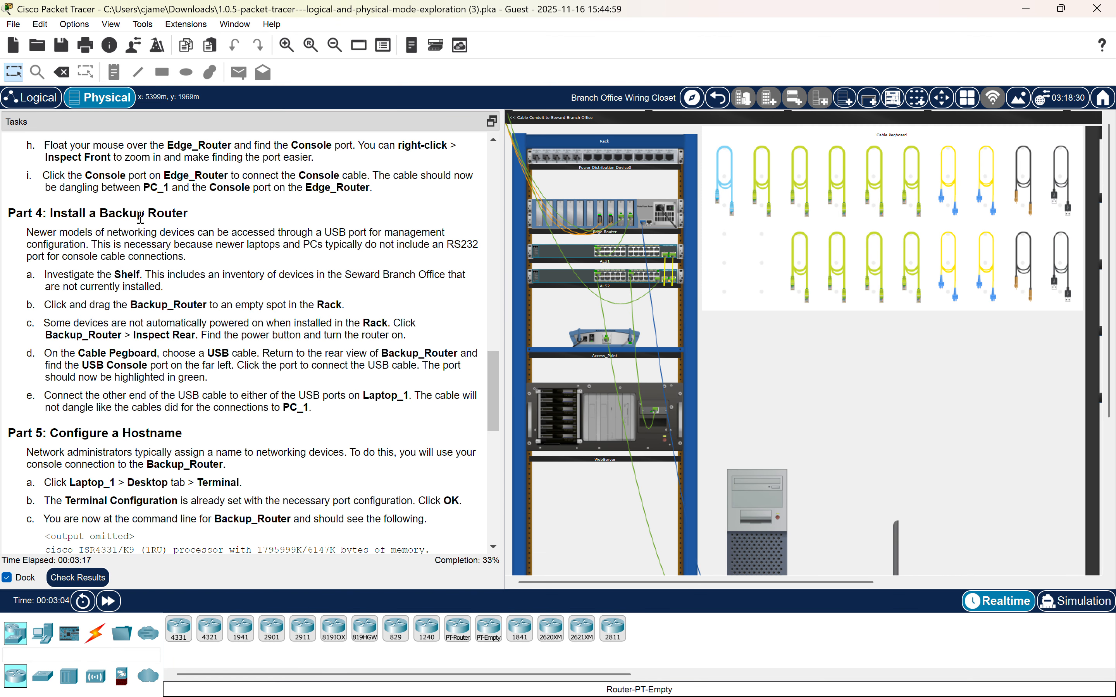
scroll(141, 217, "down", 1)
scroll(726, 330, "right", 12)
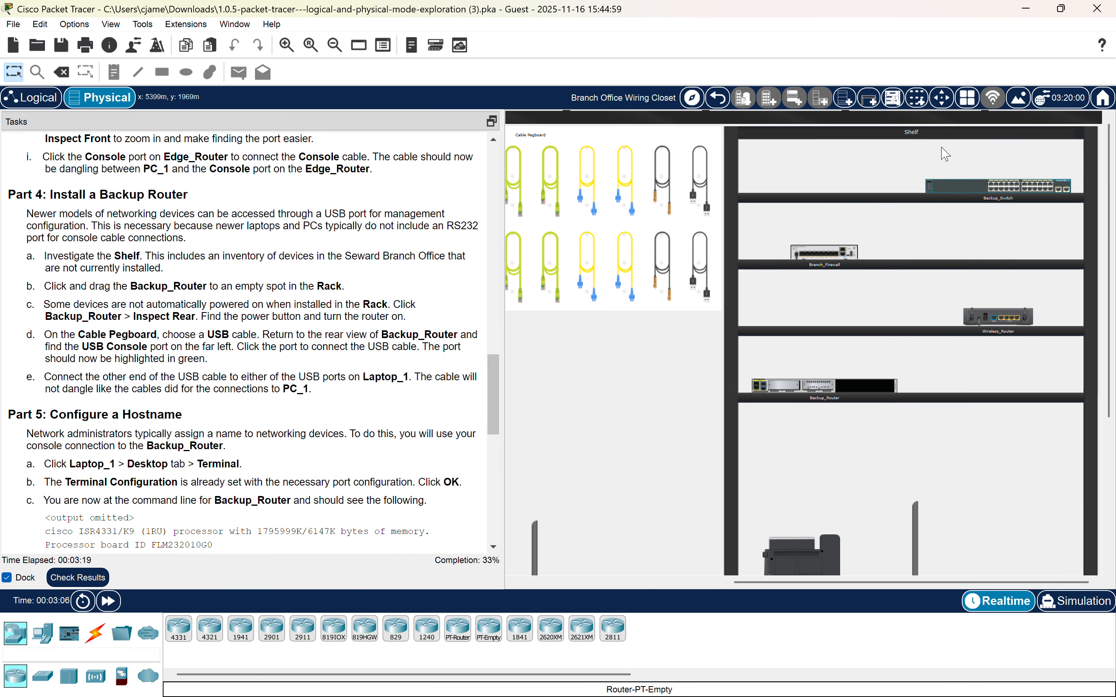
scroll(942, 154, "down", 7)
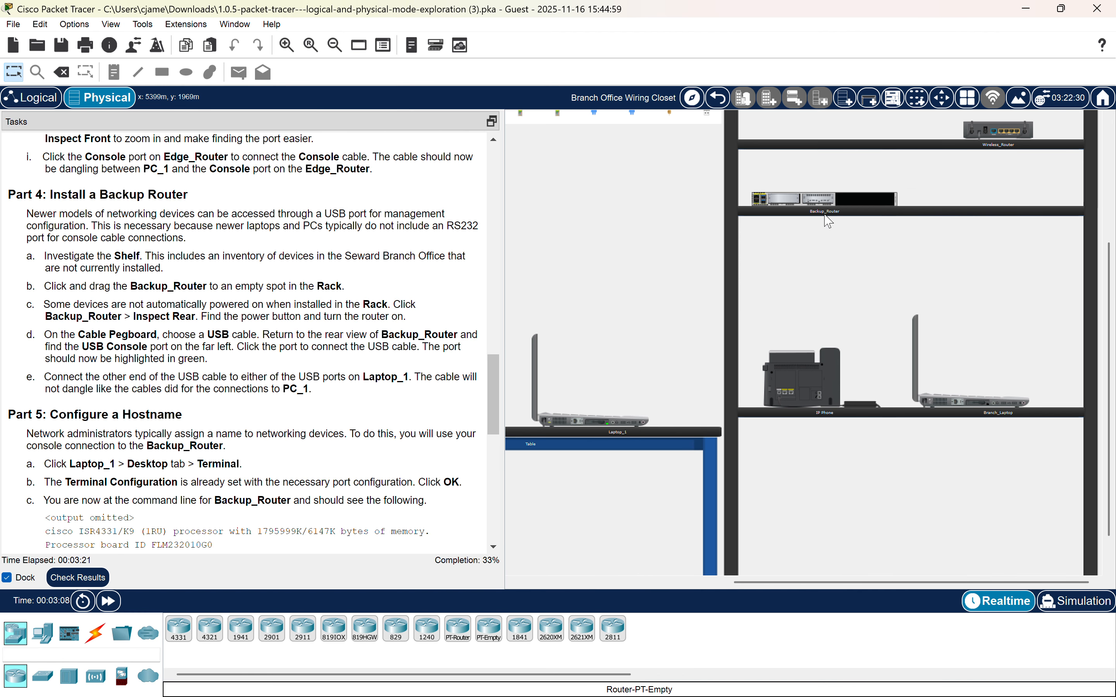
scroll(828, 223, "up", 4)
scroll(576, 194, "left", 2)
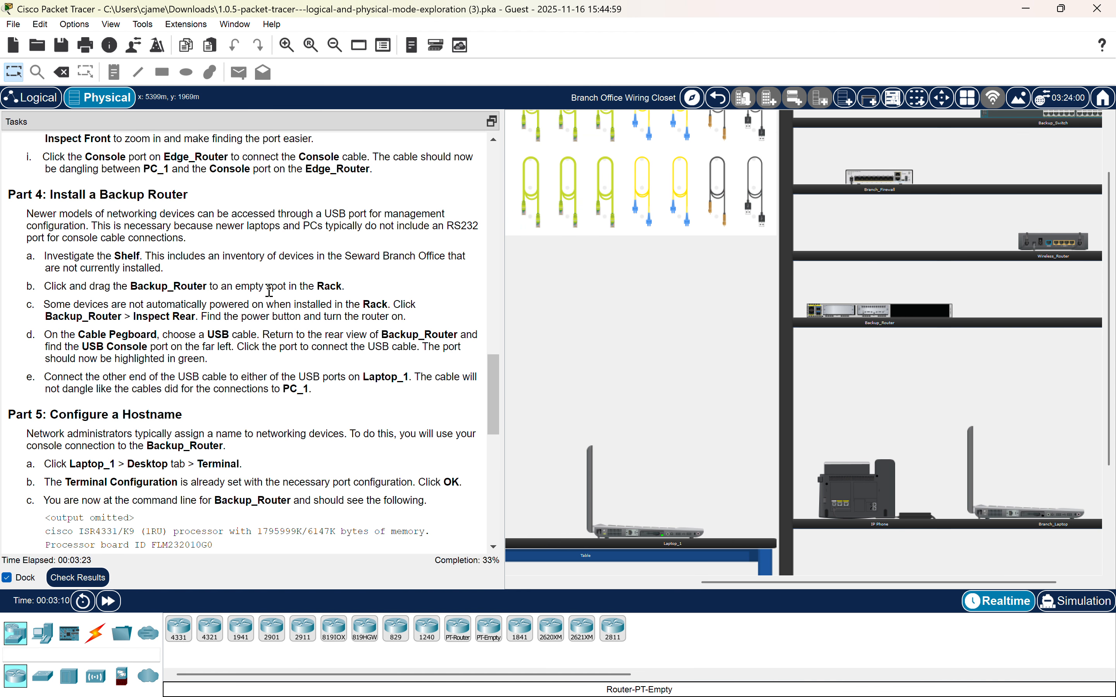
scroll(899, 313, "left", 3)
scroll(899, 313, "left", 2)
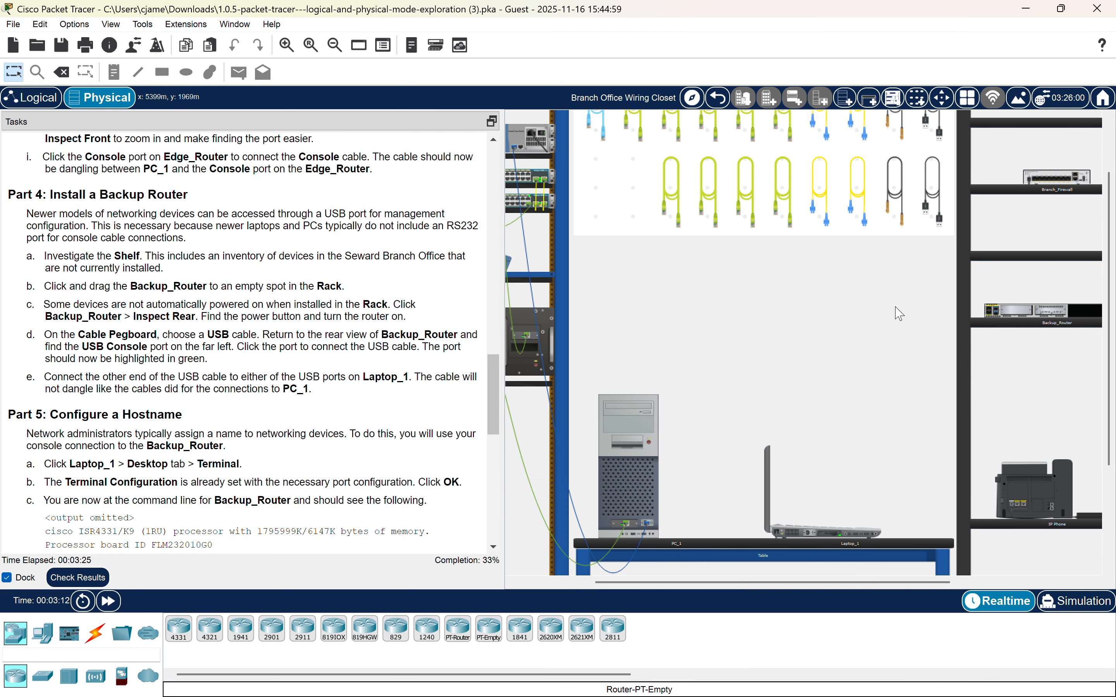
Install Backup_Router from the shelf into the empty bottom slot of the rack.
left_click_drag(1033, 313, 618, 363)
scroll(617, 363, "left", 4)
left_click_drag(808, 391, 608, 415)
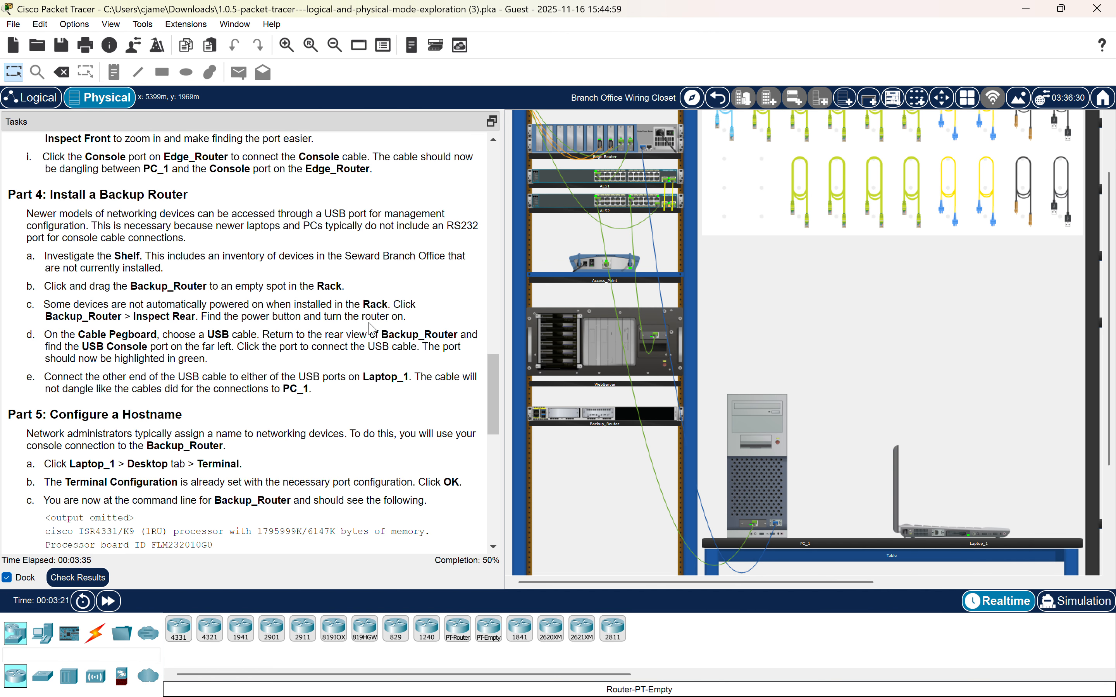
Inspect the rear of Backup_Router and turn on its power switch.
left_click(565, 421)
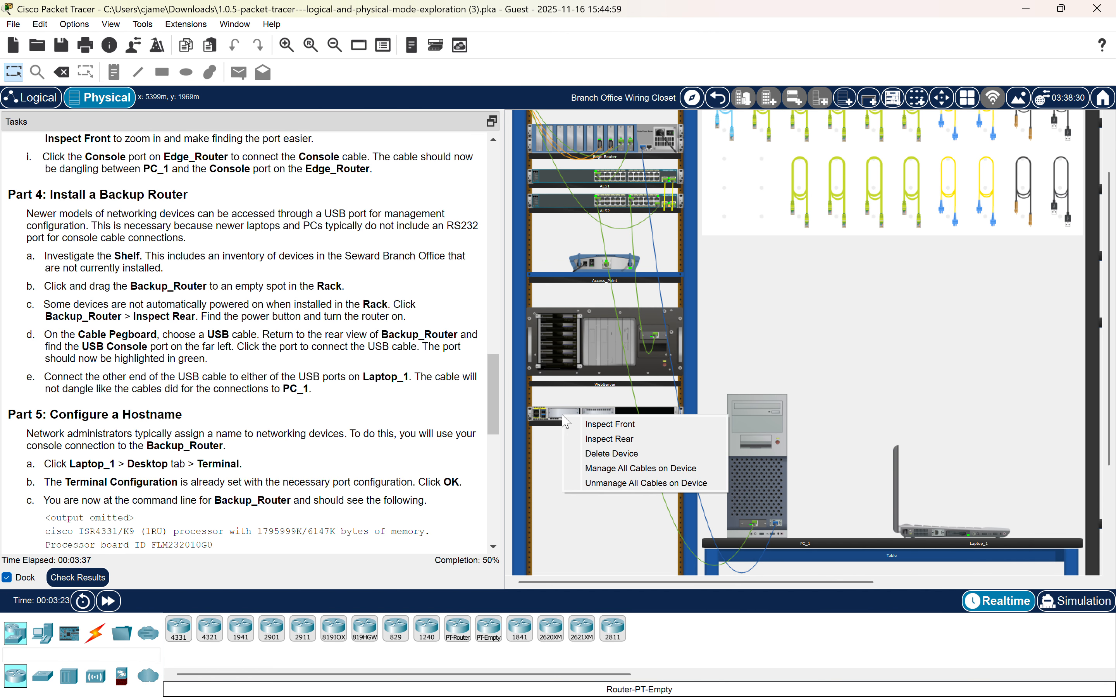
left_click(568, 435)
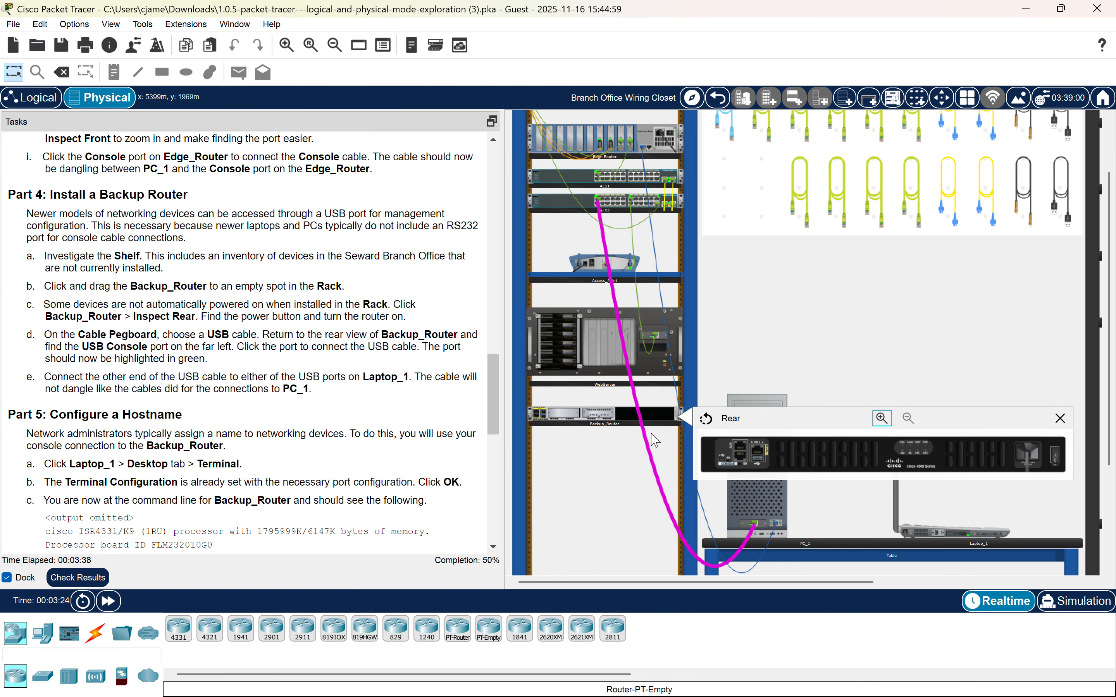
left_click(1056, 456)
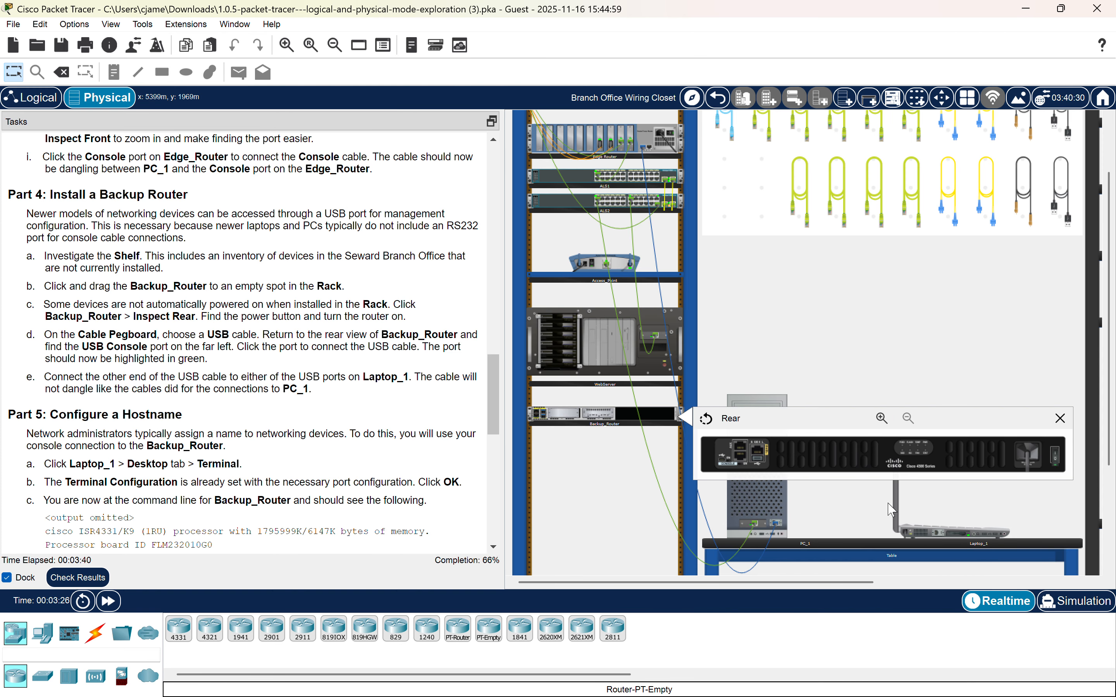
left_click(1064, 414)
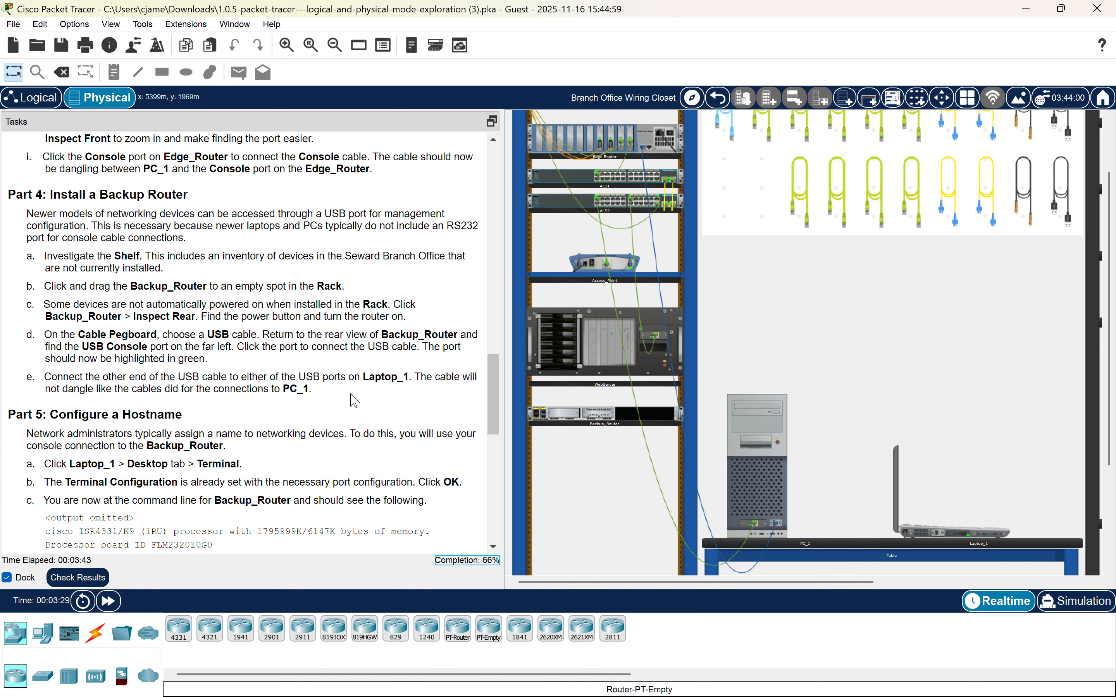
Connect a USB cable from Backup_Router's USB Console port to the USB1 port on Laptop_1.
scroll(309, 338, "down", 1)
scroll(309, 338, "down", 3)
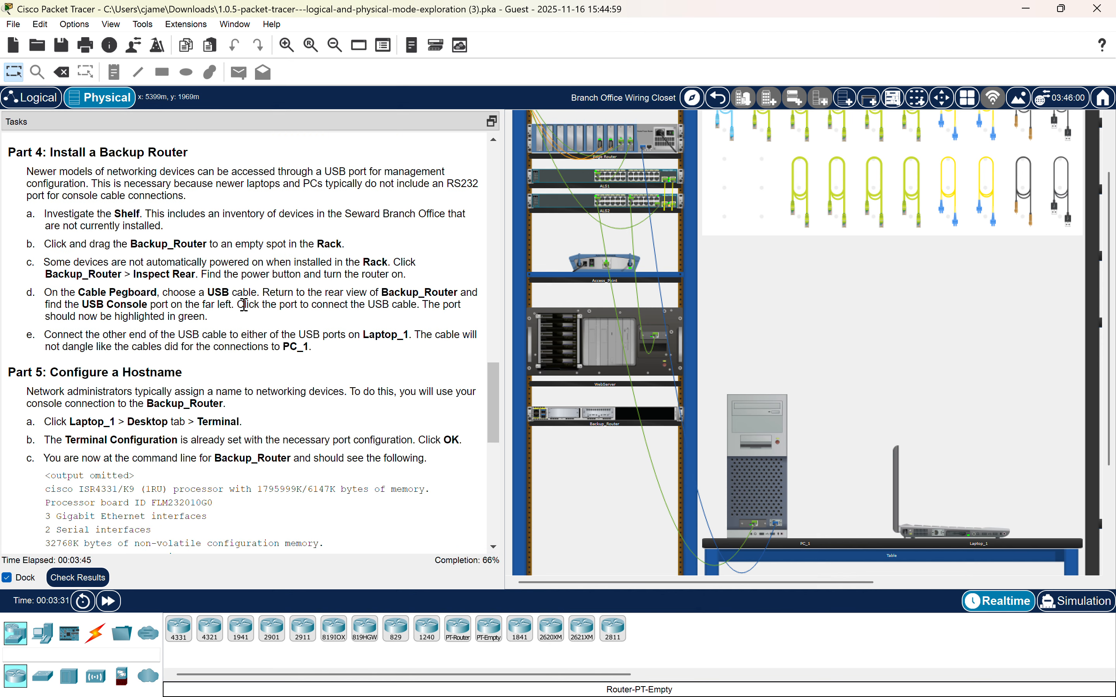
left_click(1059, 194)
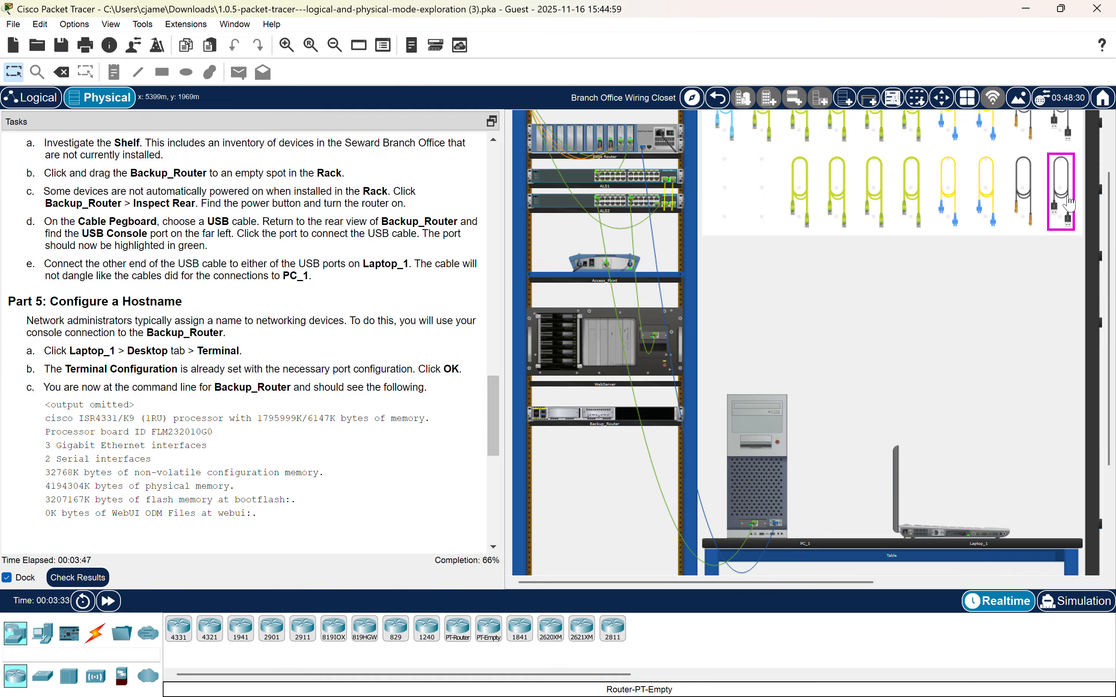
left_click(570, 410)
left_click(611, 433)
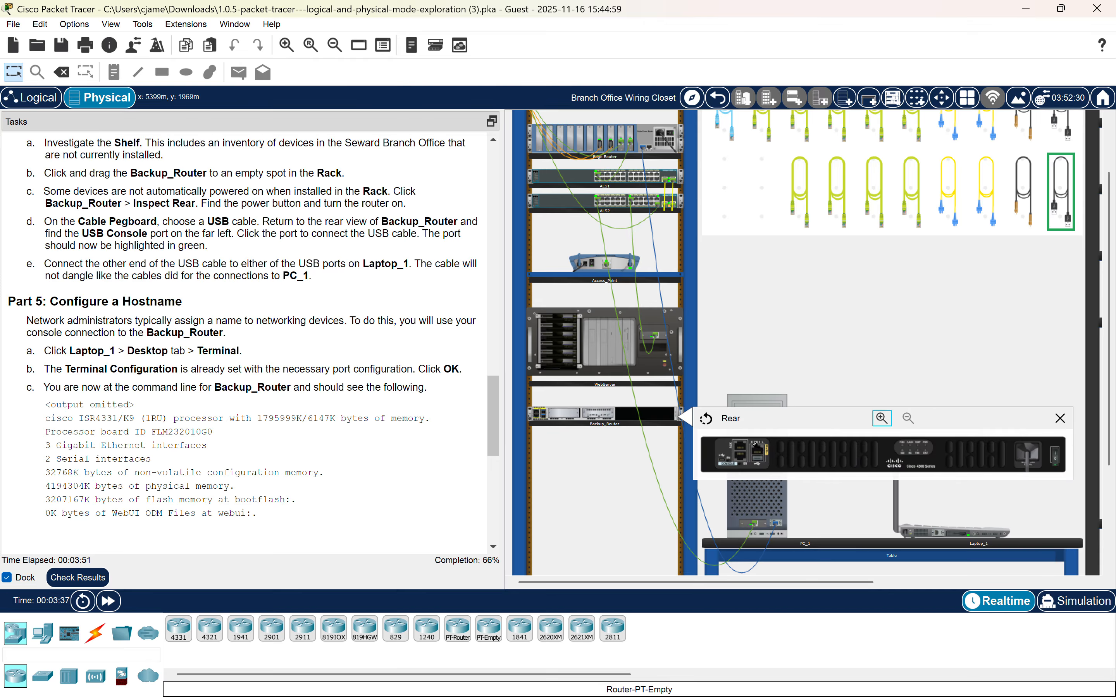
left_click(722, 460)
left_click(995, 535)
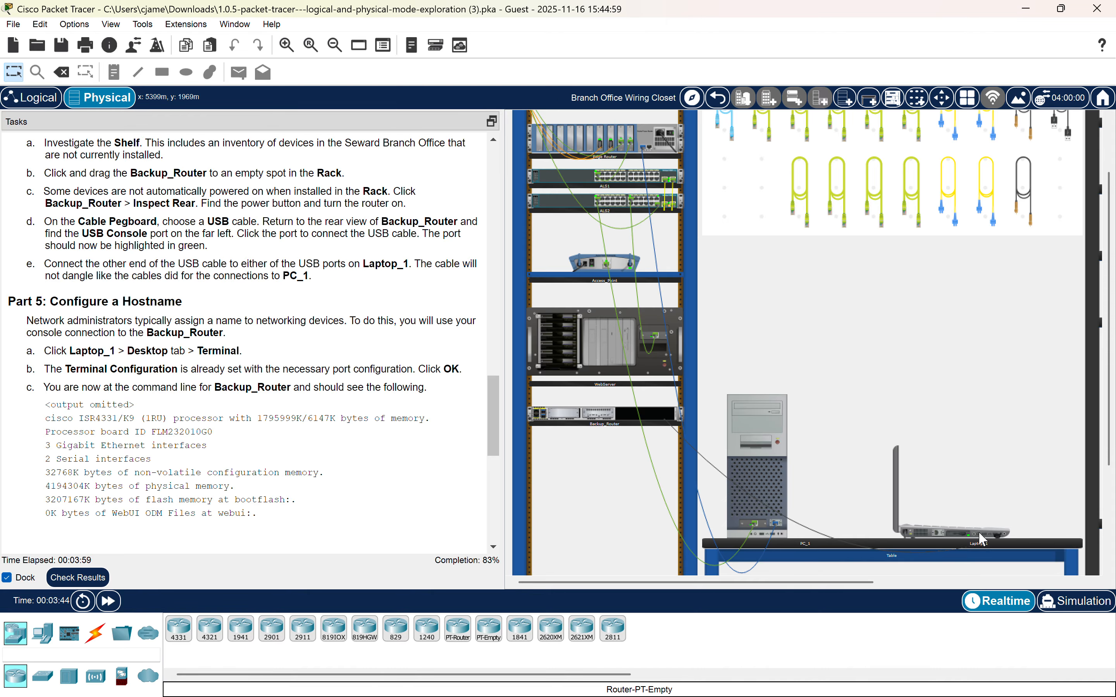
left_click(971, 498)
scroll(972, 498, "down", 1)
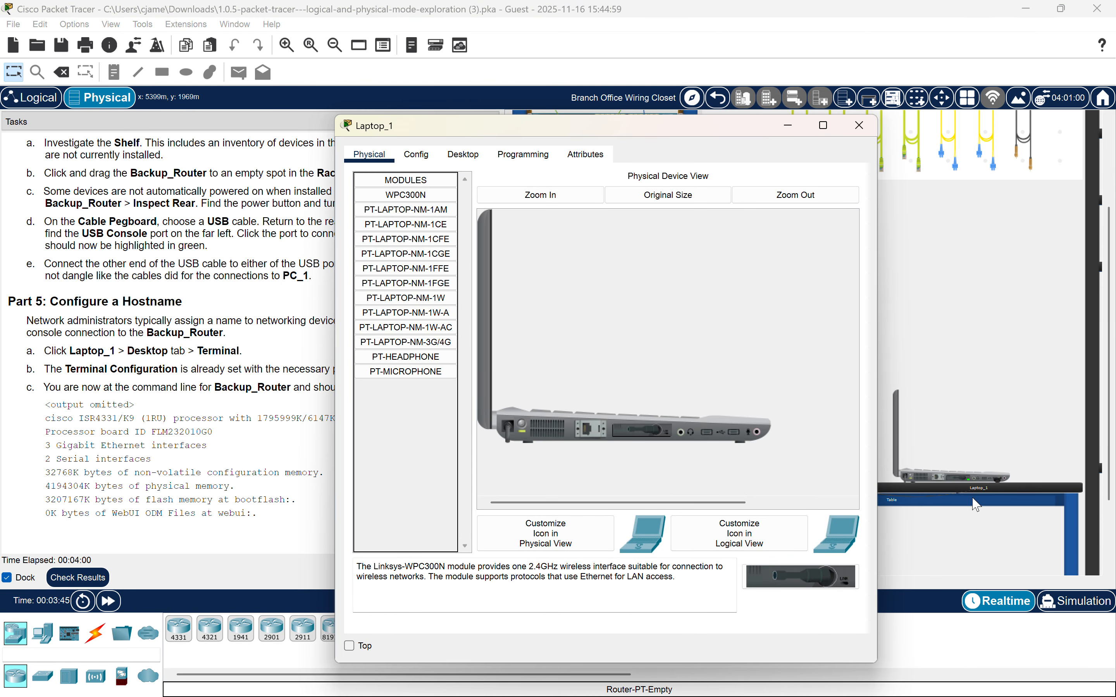
left_click(858, 125)
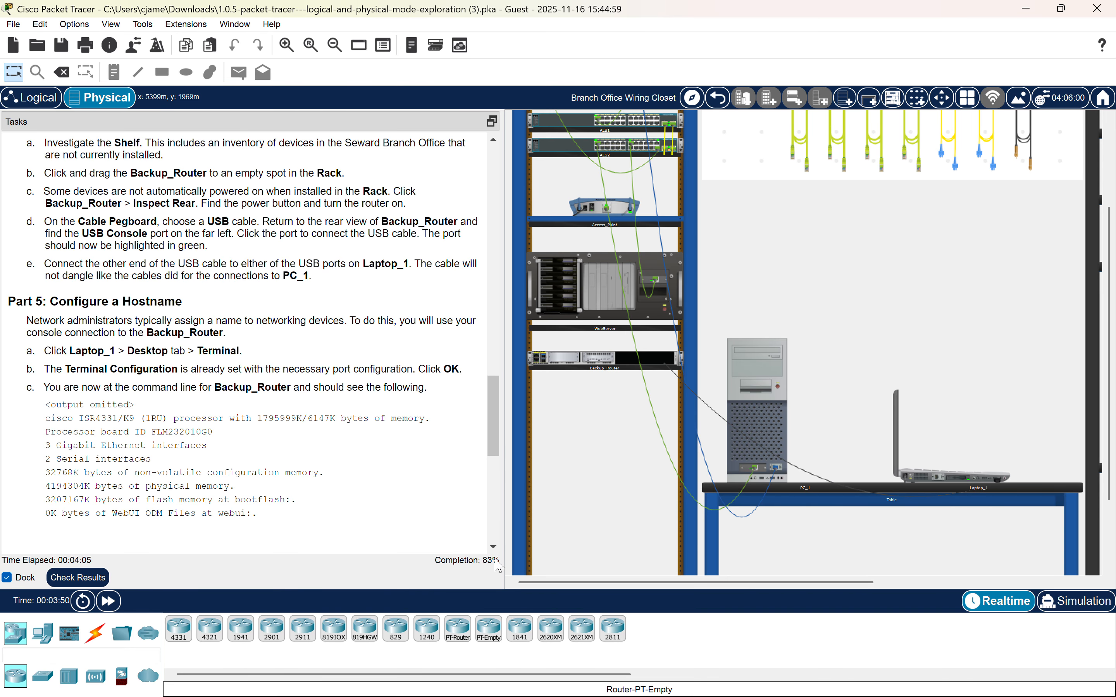
Open Laptop_1's Terminal and accept the default port configuration of 9600 bits per second.
scroll(342, 369, "down", 5)
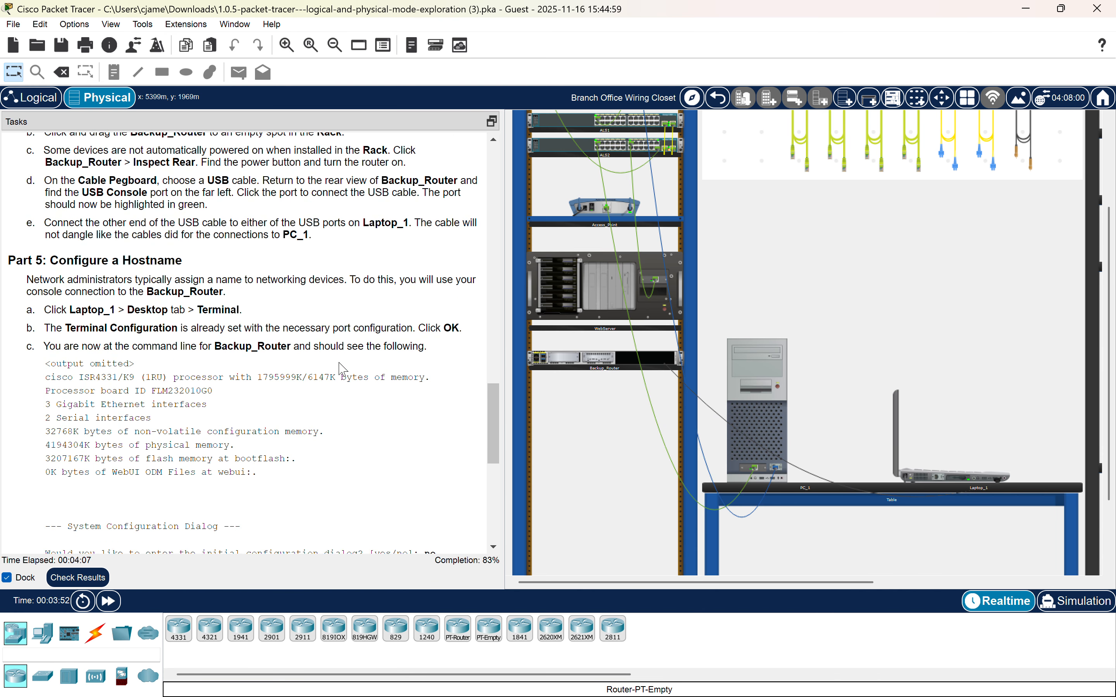
scroll(289, 169, "up", 3)
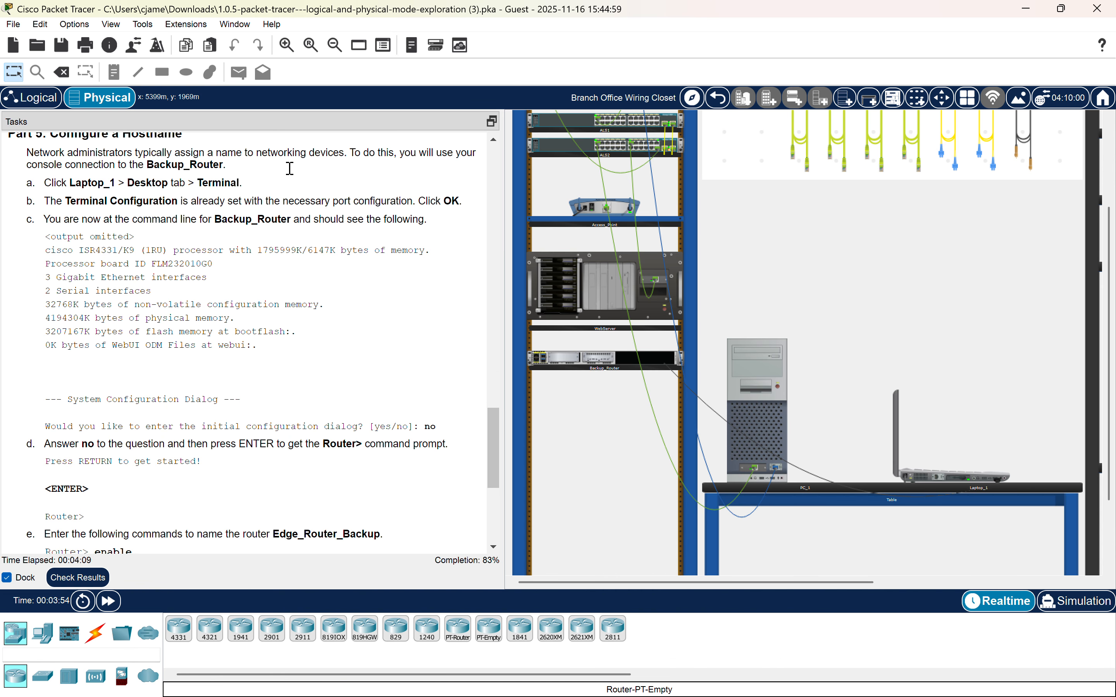
scroll(317, 257, "down", 1)
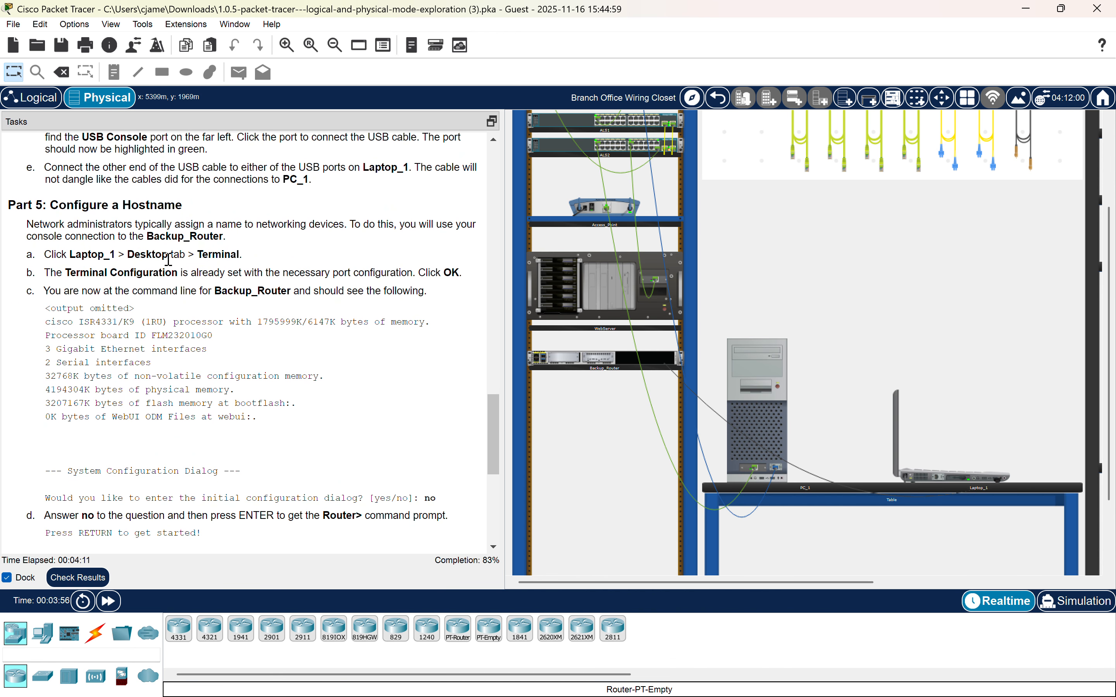
scroll(138, 225, "down", 2)
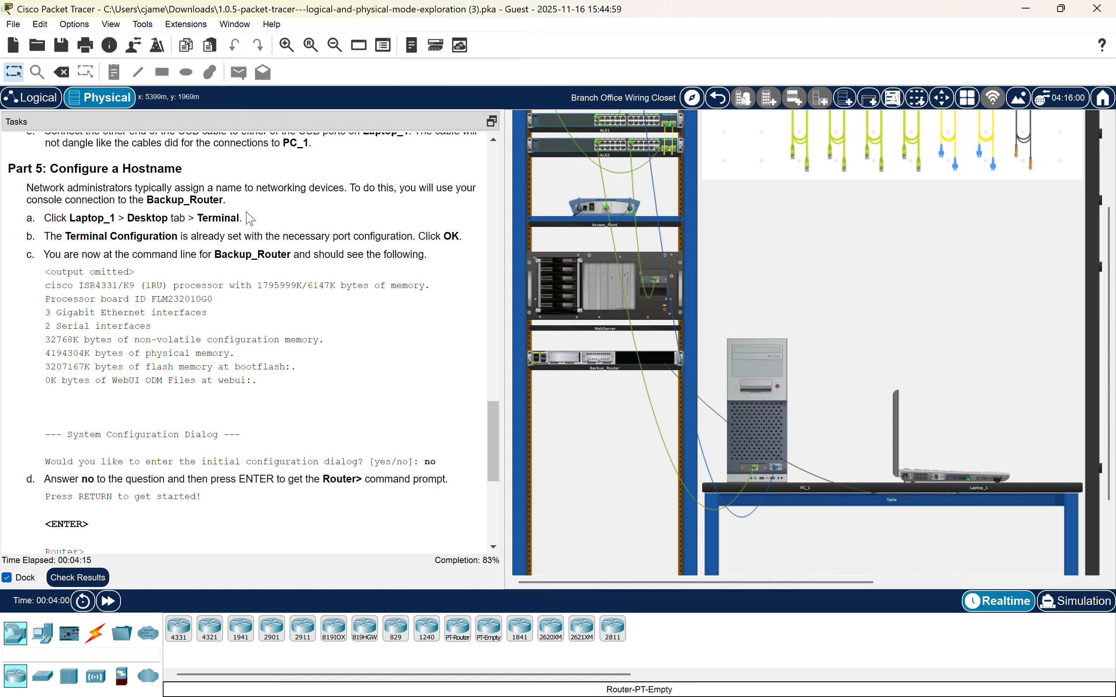
left_click(923, 470)
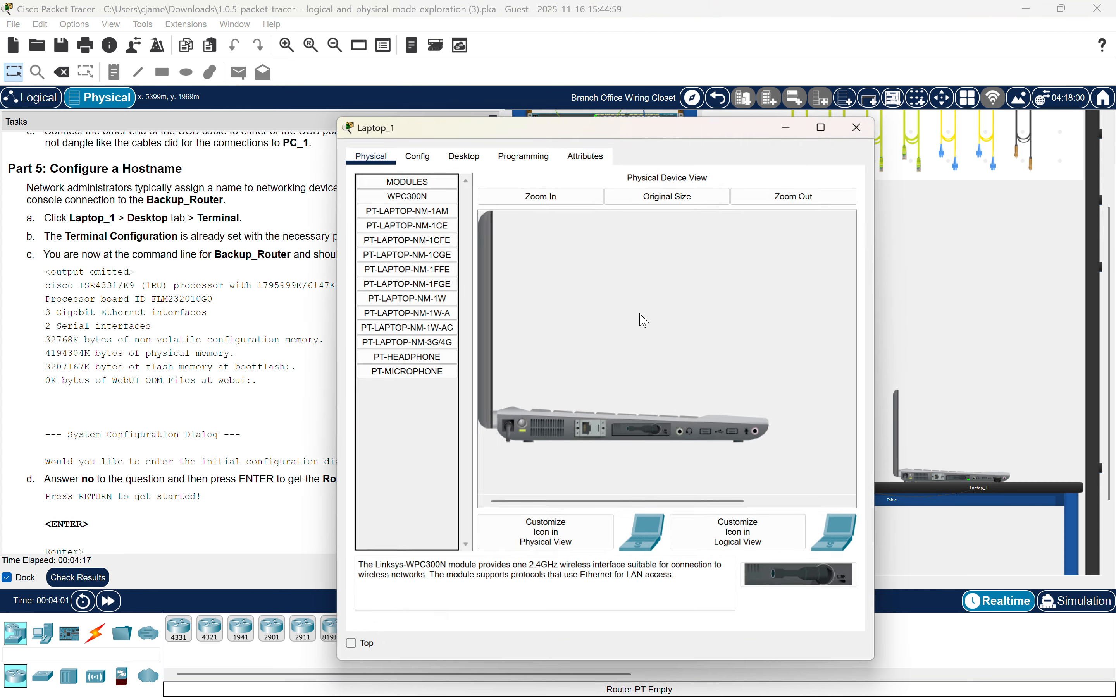
left_click(464, 154)
left_click(640, 236)
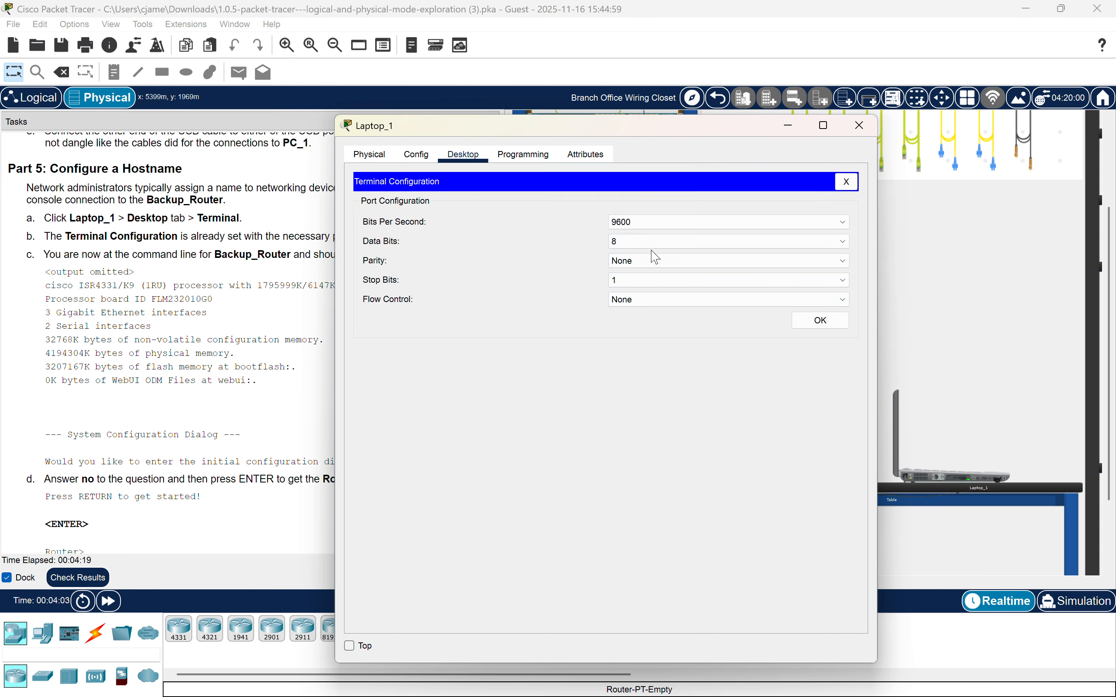
left_click(813, 325)
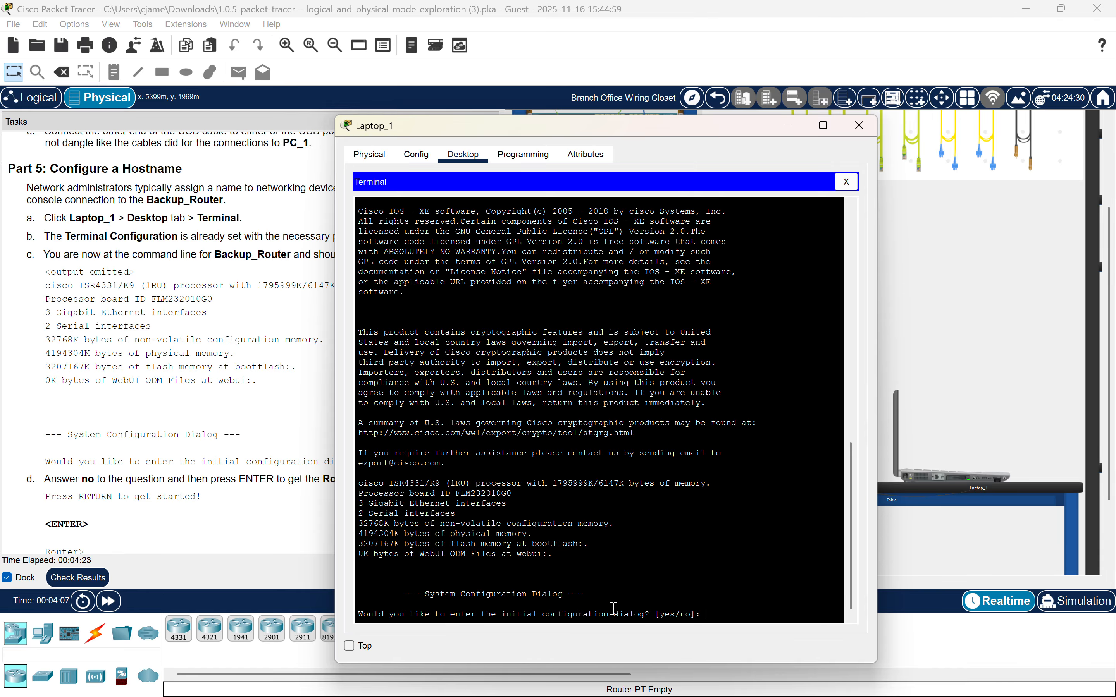
Answer no to the initial configuration dialog and continue to the Router prompt.
type("no")
key("Return")
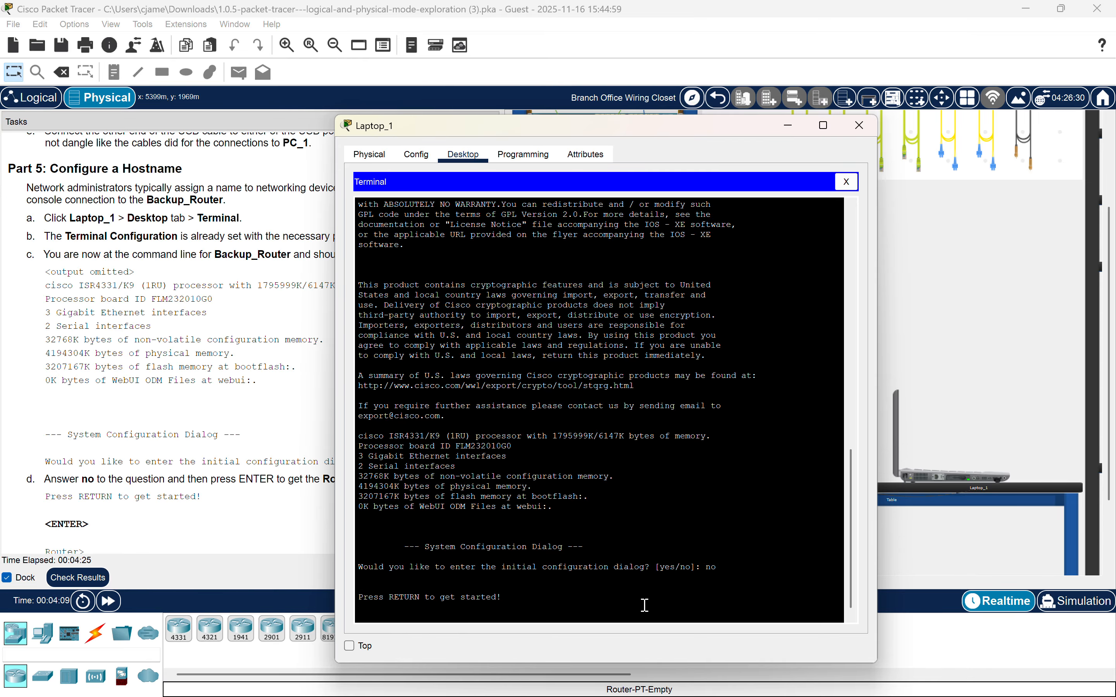
key("Return")
left_click_drag(526, 116, 757, 111)
scroll(306, 307, "down", 1)
scroll(306, 307, "down", 5)
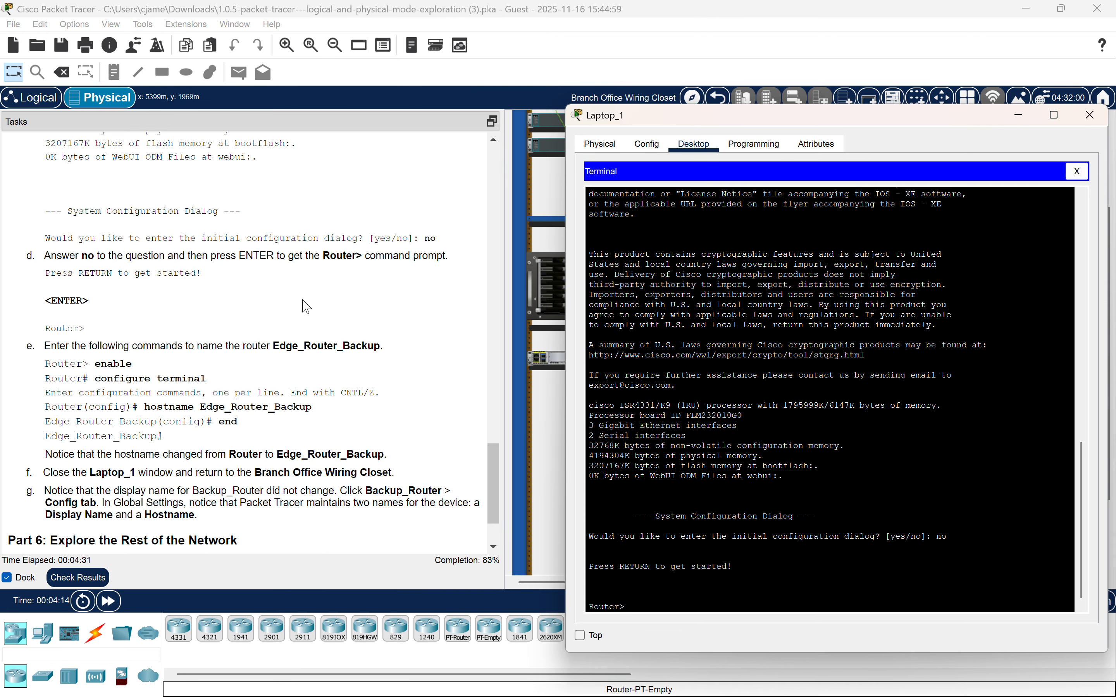
scroll(305, 307, "down", 3)
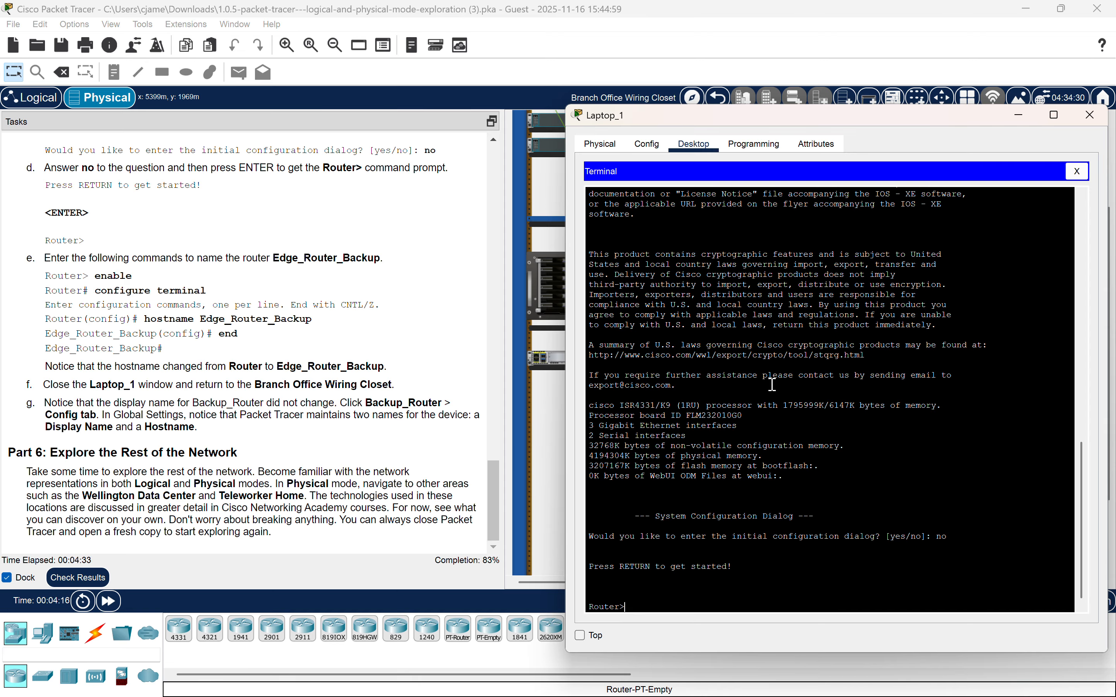
Enter privileged EXEC mode with enable, then global configuration mode with configure terminal.
key("Return")
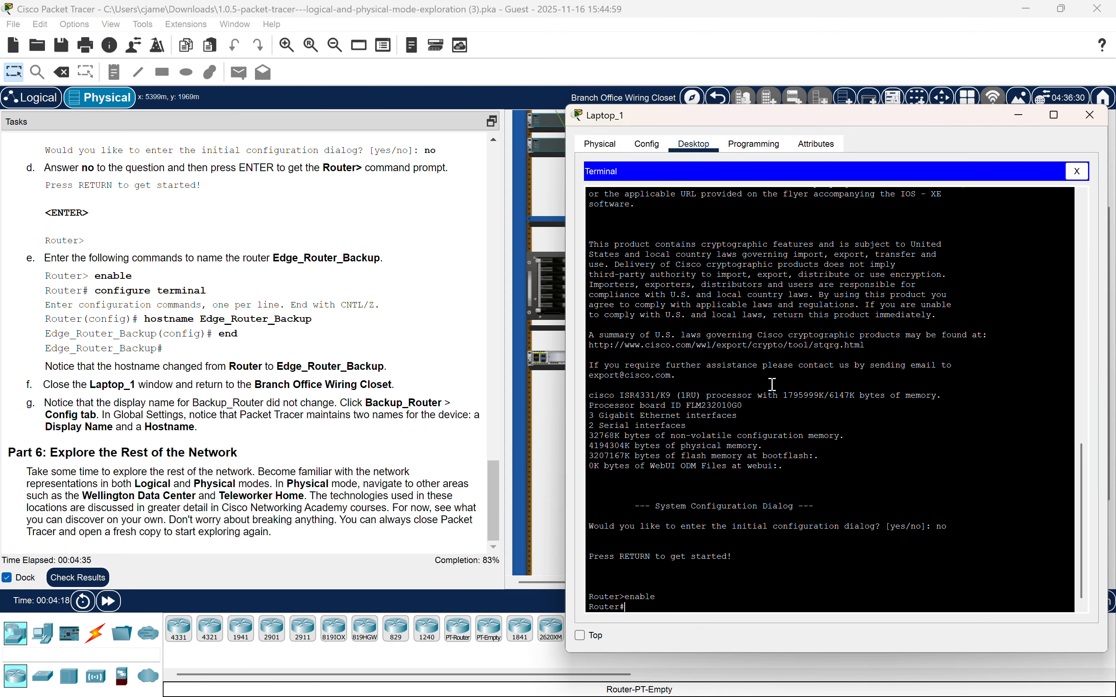
type("configure terminal")
key("Return")
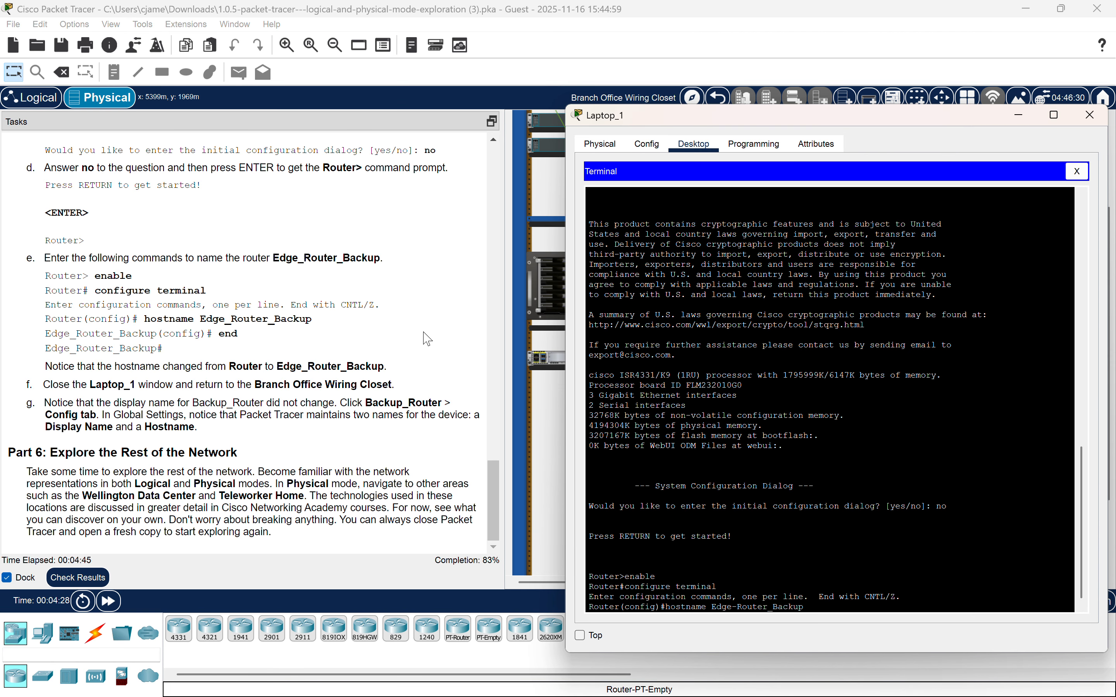
Set the router's hostname to Edge_Router_Backup and close the Laptop_1 window.
key("Return")
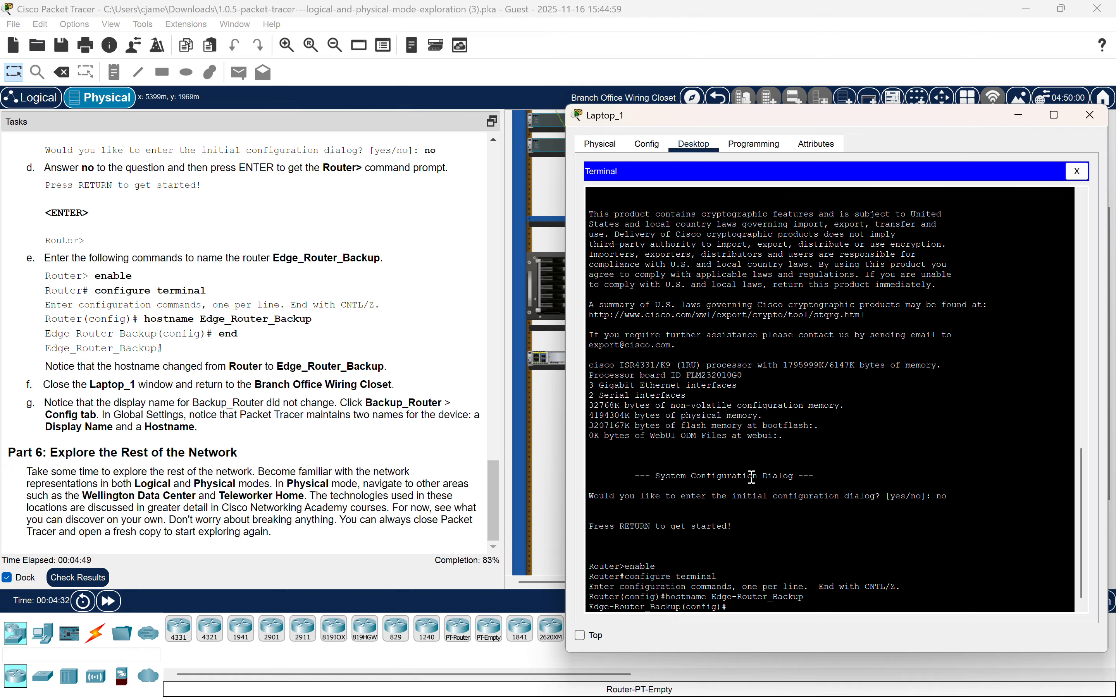
type("hostname Edge_Router")
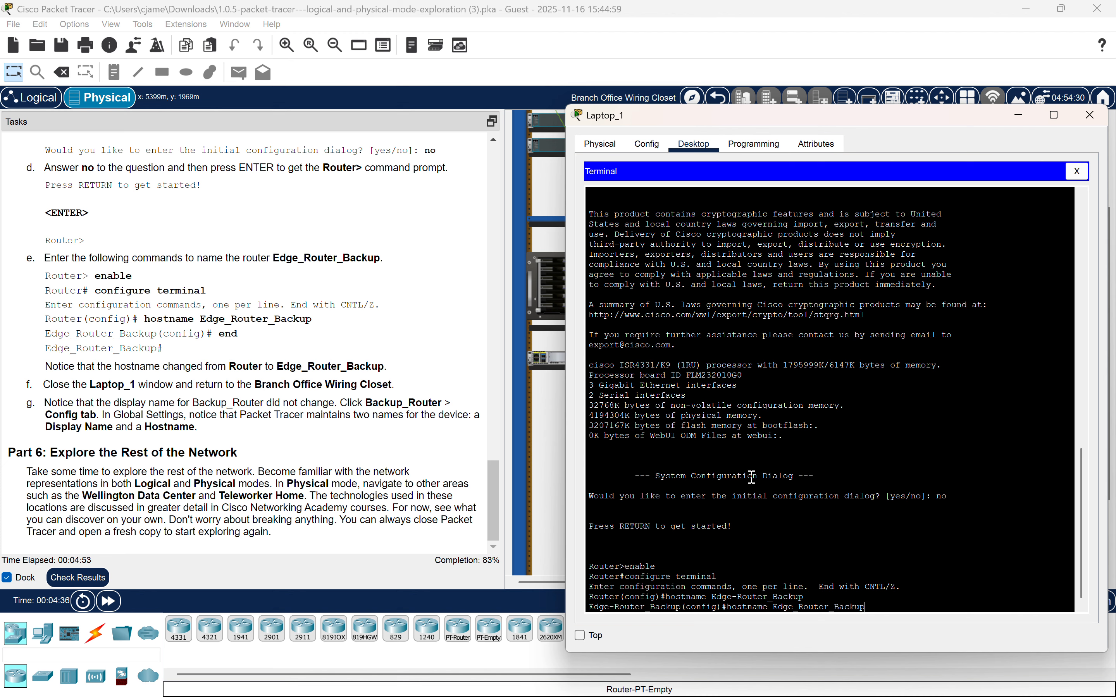
type("_Backup")
key("Return")
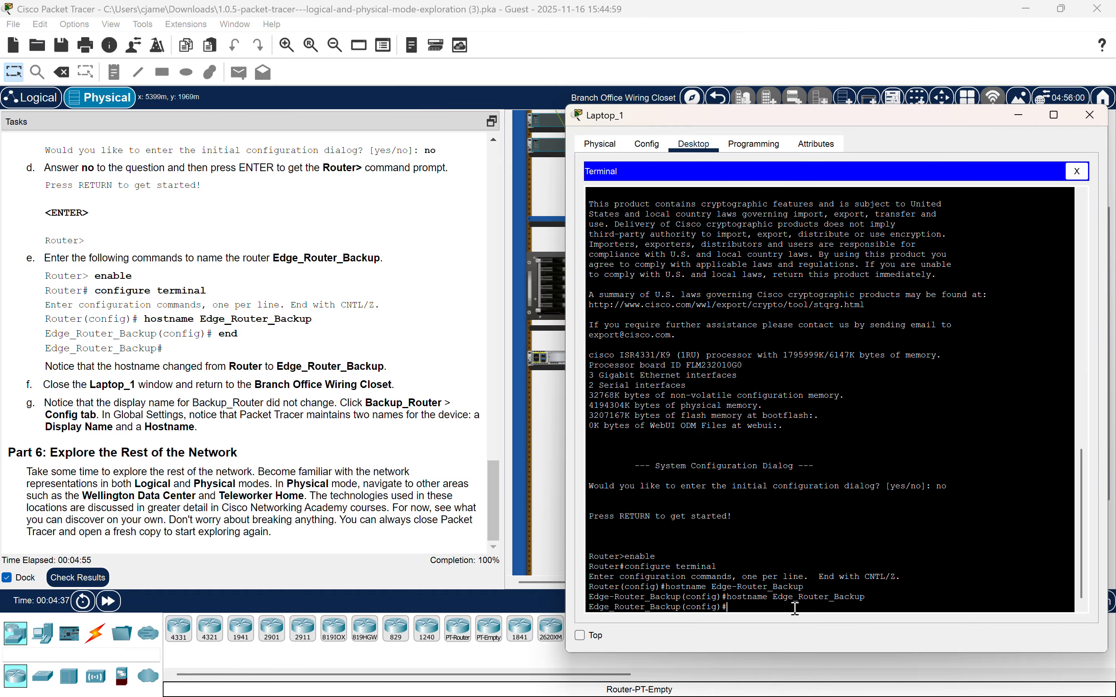
left_click(492, 571)
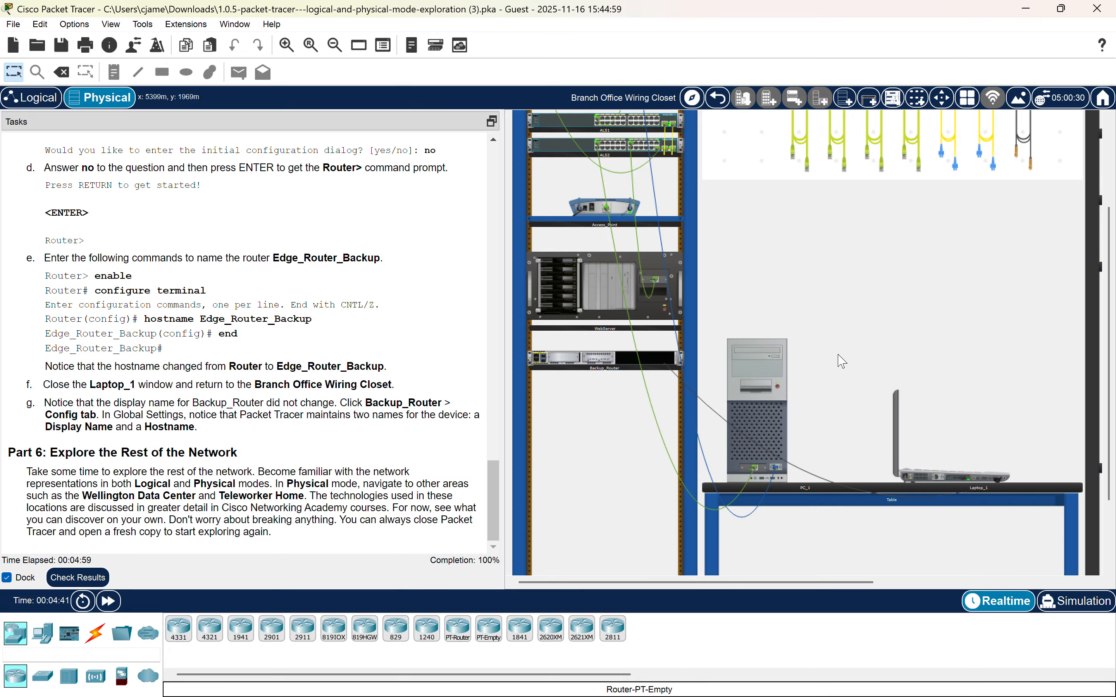
Review the task instructions and the wiring closet layout for the finished activity.
scroll(842, 362, "down", 2)
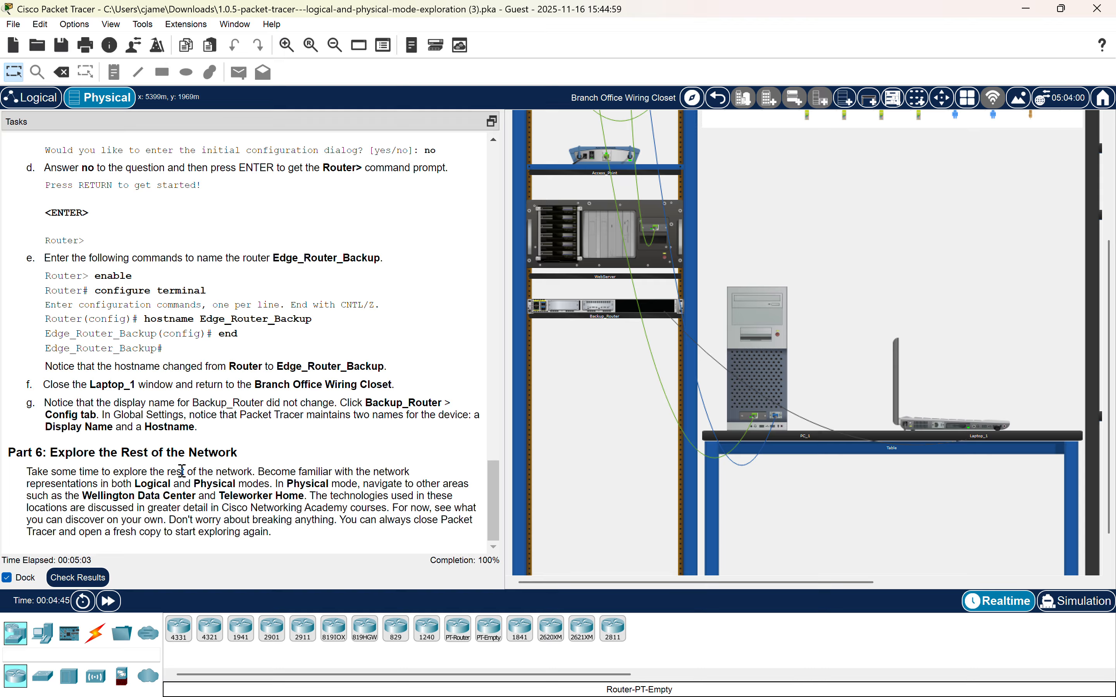
scroll(181, 471, "up", 1)
scroll(181, 471, "down", 1)
scroll(901, 332, "up", 2)
scroll(896, 308, "up", 2)
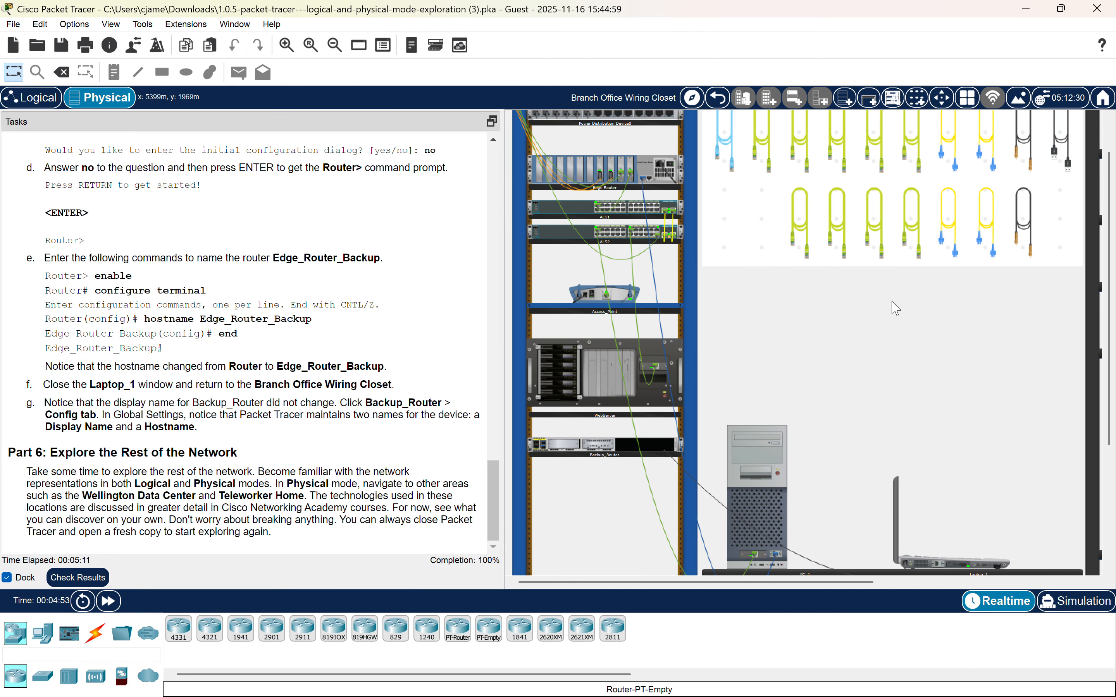
scroll(896, 308, "up", 2)
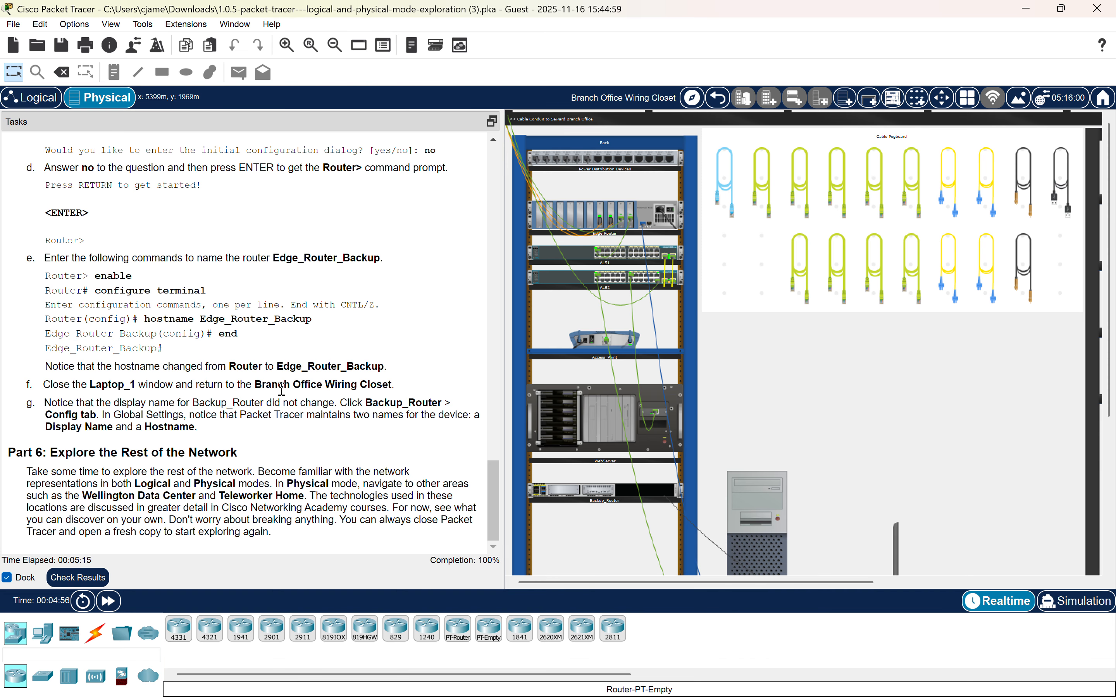
scroll(381, 454, "up", 1)
scroll(381, 454, "down", 1)
scroll(363, 400, "up", 1)
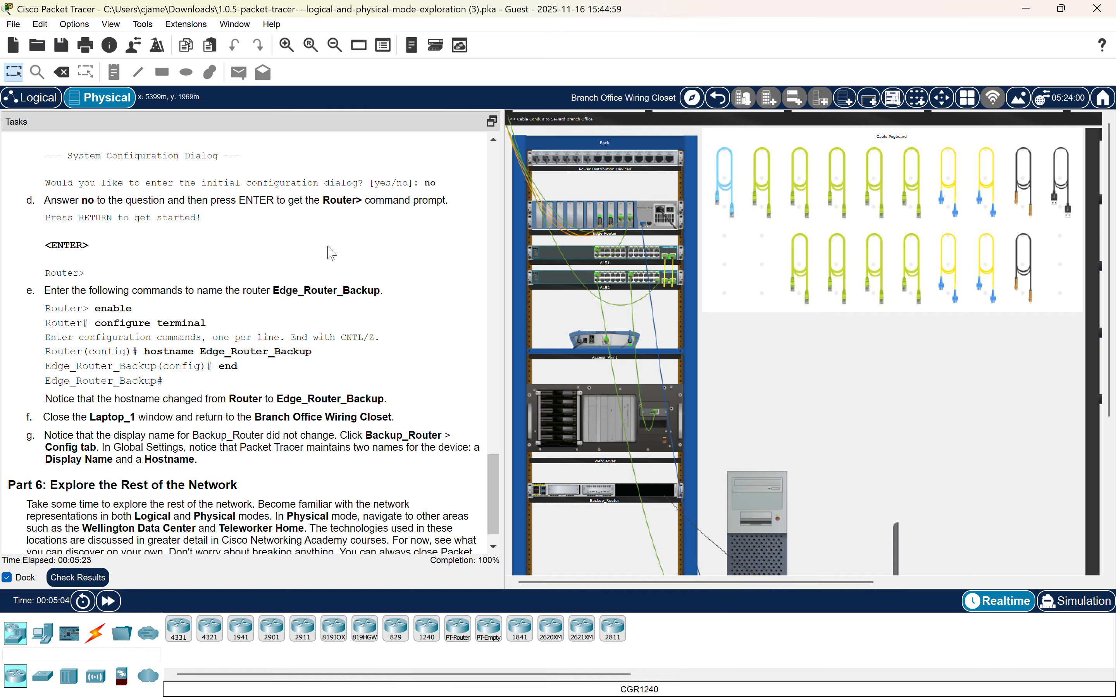
scroll(331, 253, "up", 20)
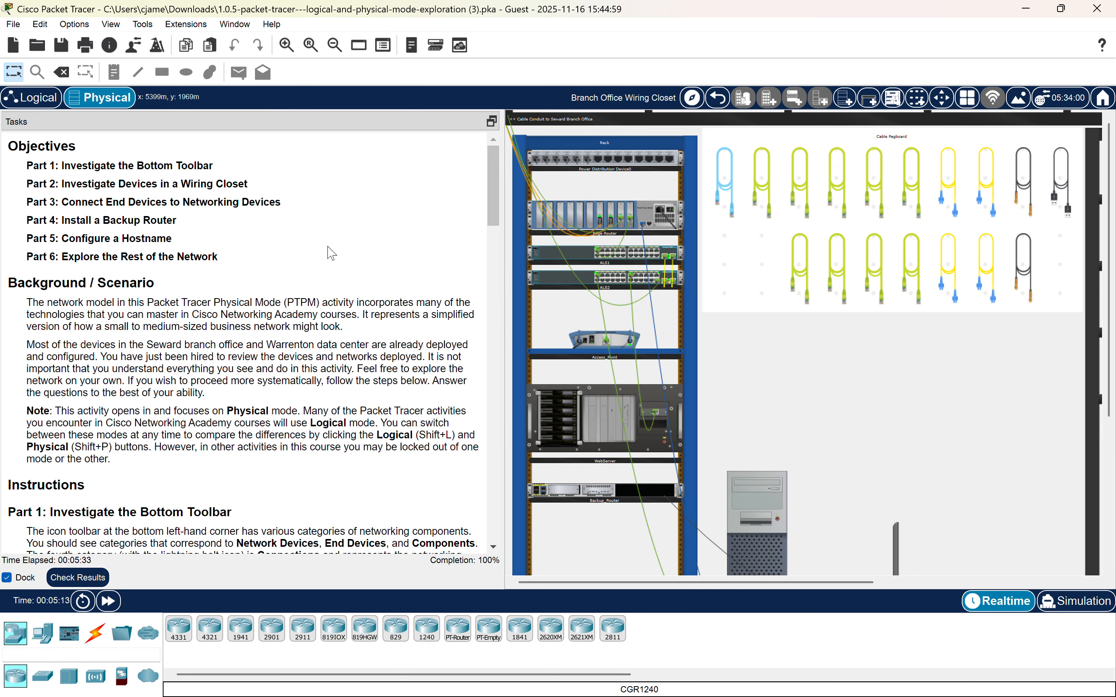
scroll(332, 254, "down", 20)
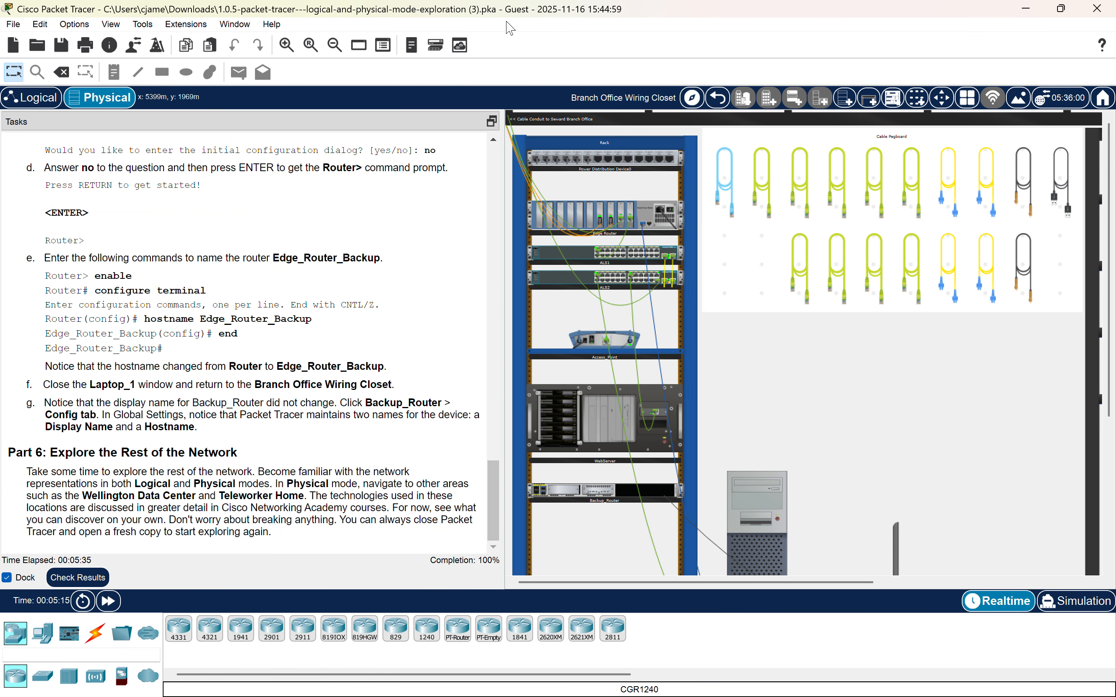